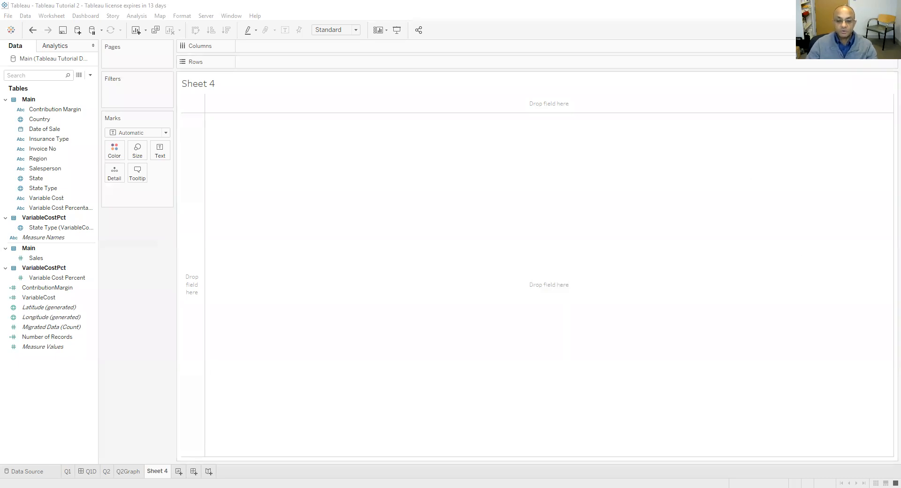
Rename the Sheet 4 worksheet as Q3.
right_click(154, 474)
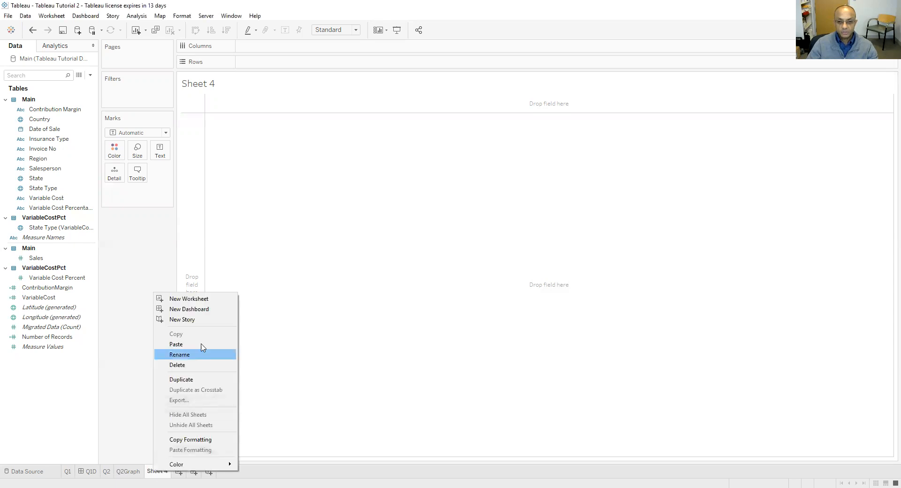
click(183, 355)
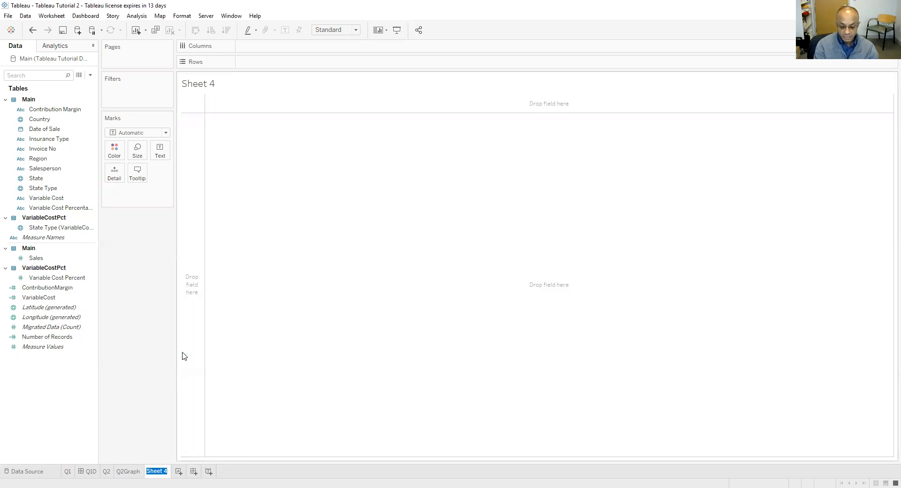
text(Q)
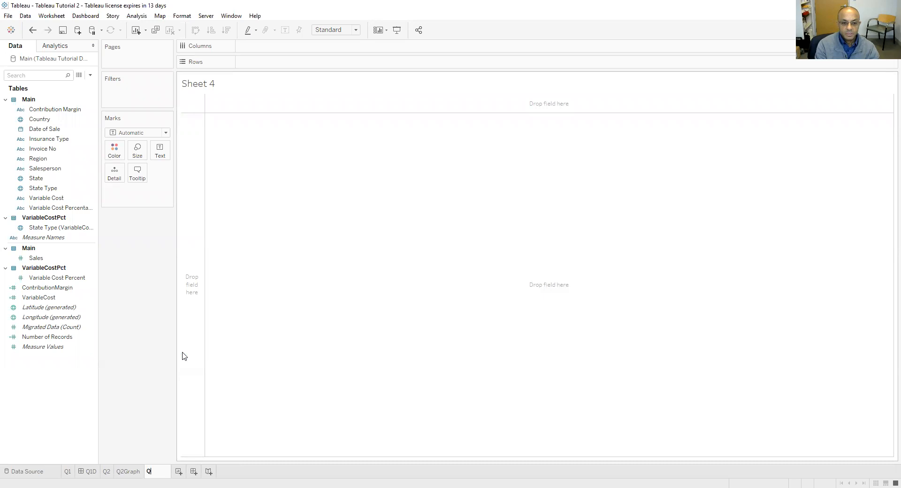
key(Return)
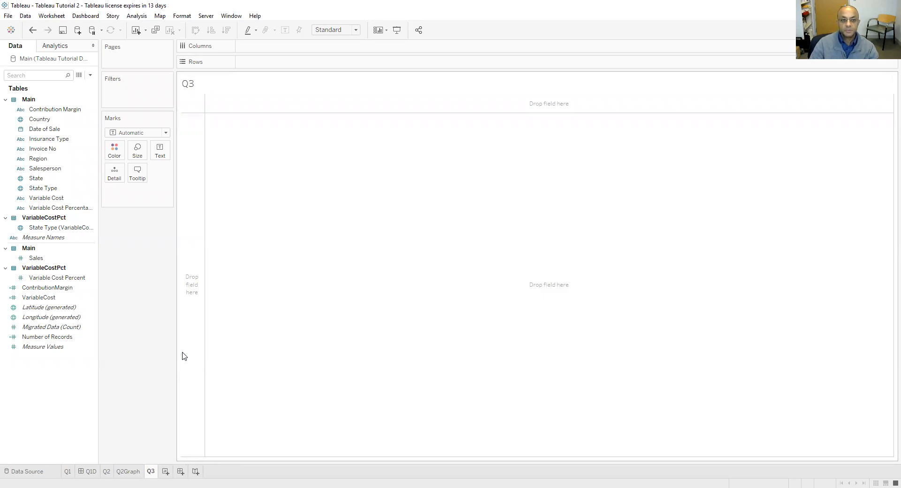
Place the Insurance Type field on the rows of the Q3 worksheet.
click(80, 327)
click(21, 259)
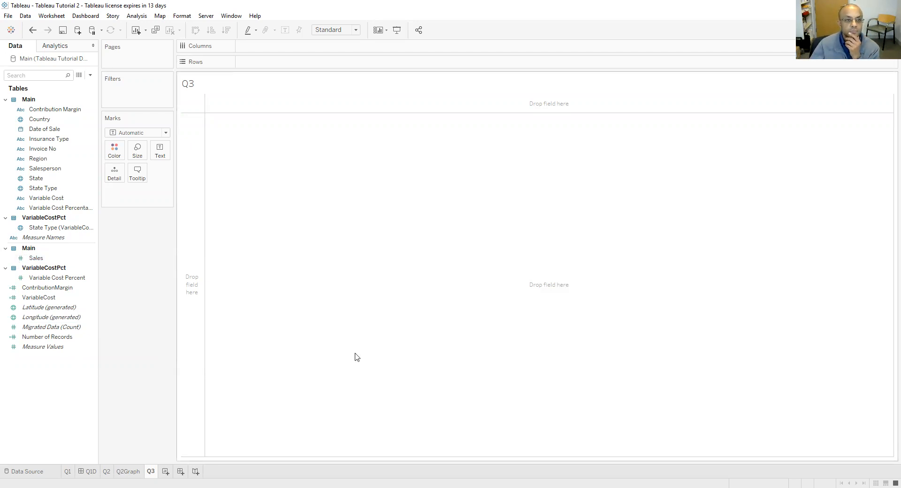
drag(49, 139, 255, 69)
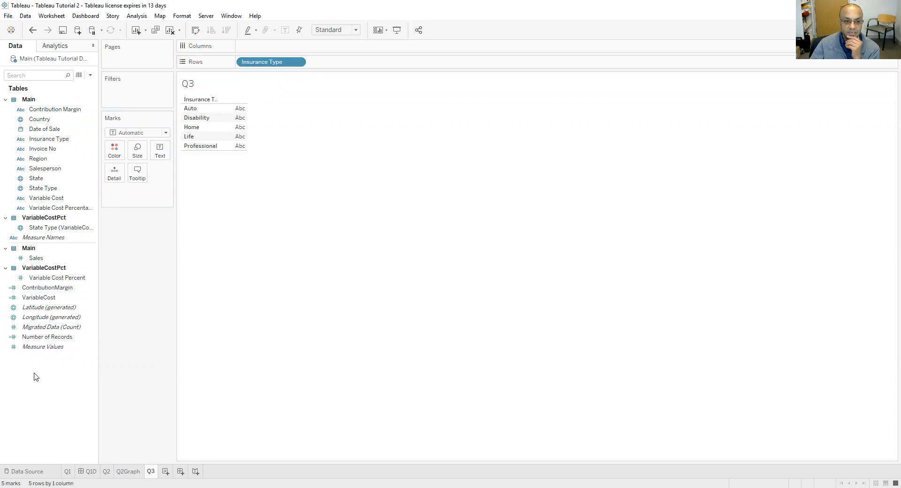
Create a calculated field named Count with the formula COUNT([Invoice No]).
right_click(42, 385)
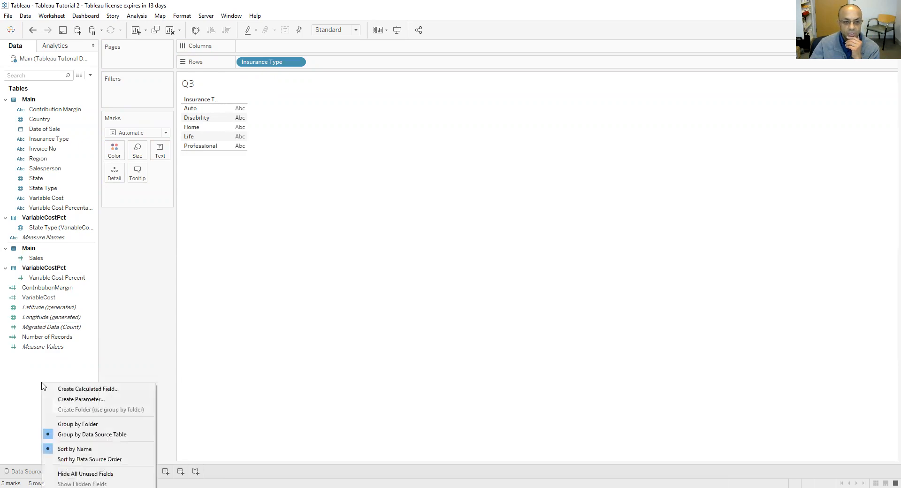
click(70, 389)
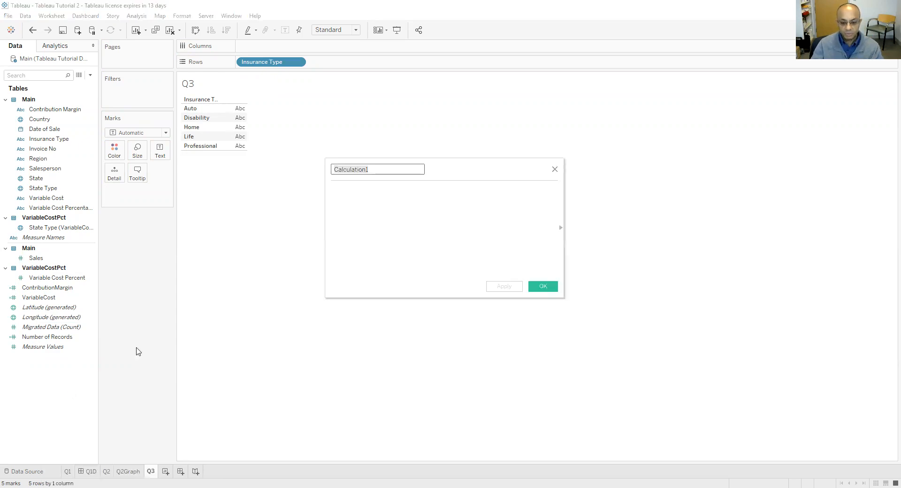
text(Count)
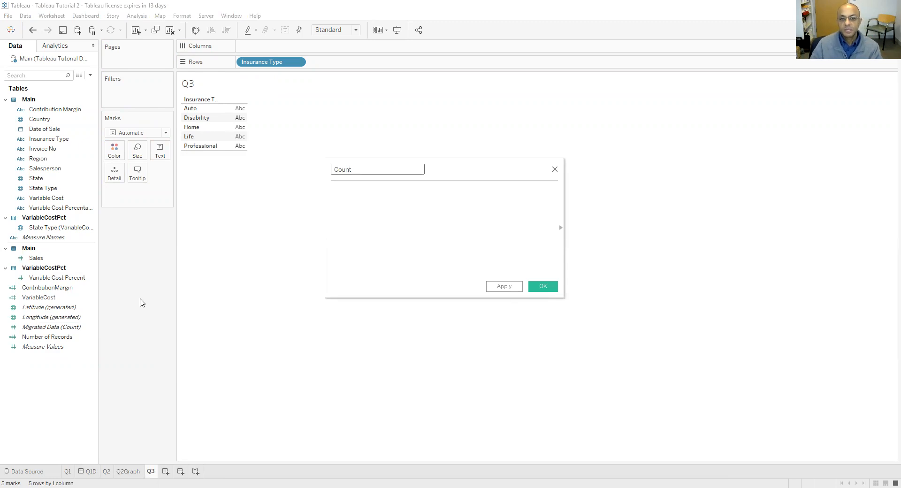
click(390, 199)
text(Coun)
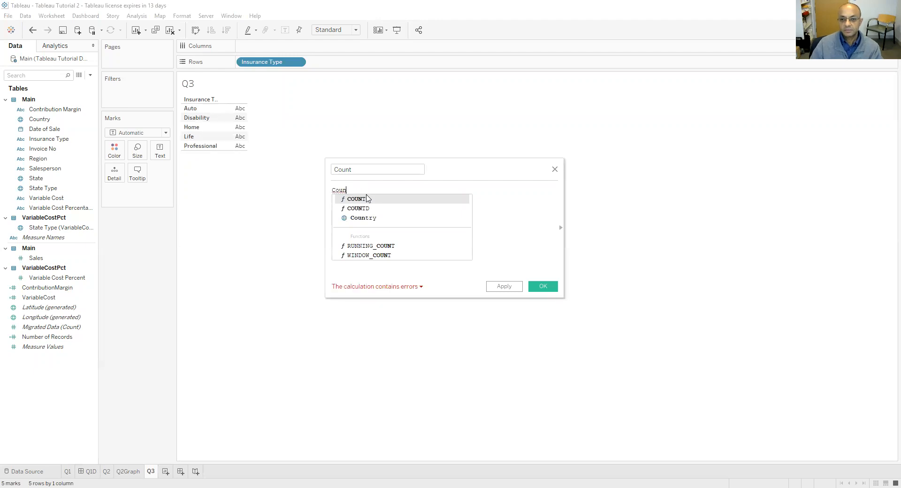
double_click(366, 199)
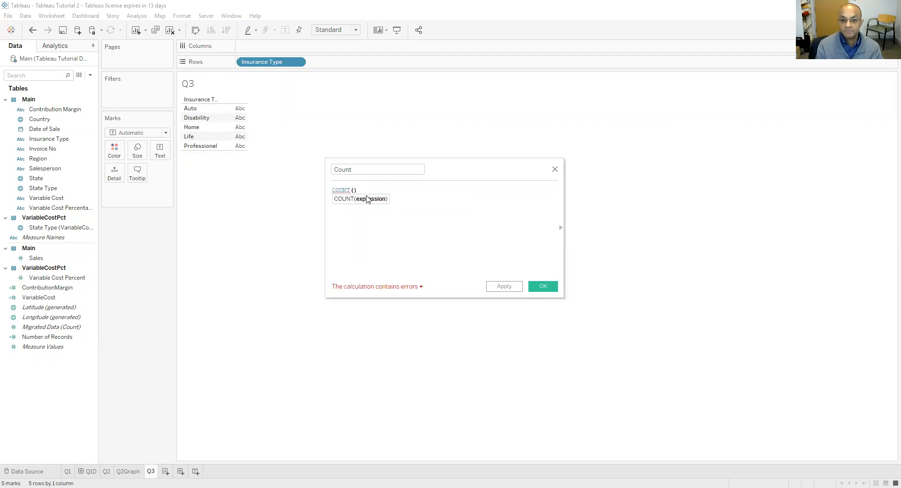
text(invoice)
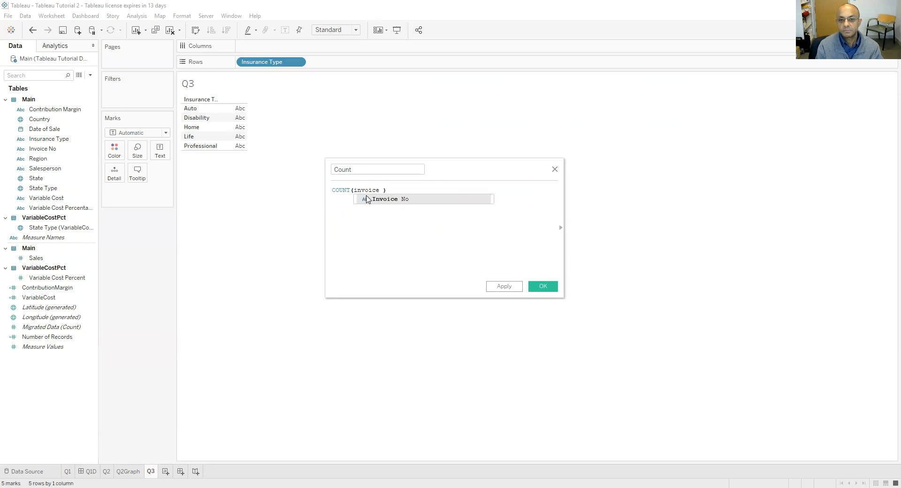
click(410, 200)
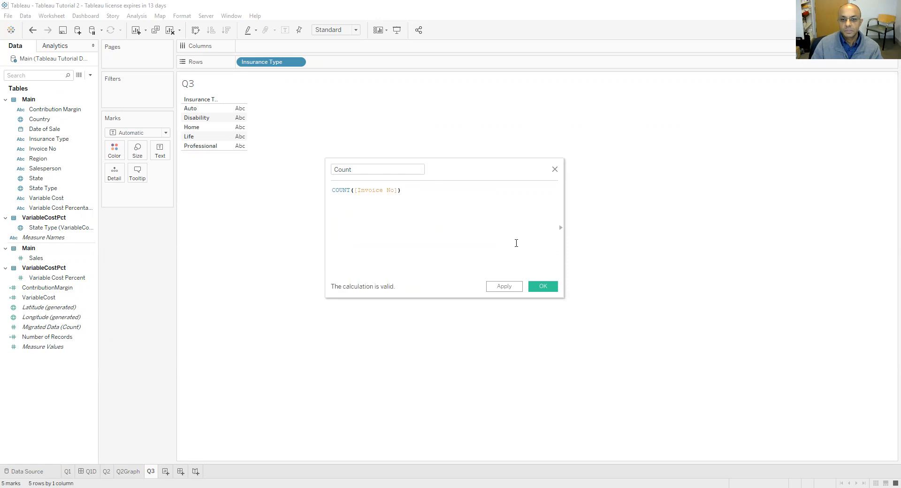
click(543, 286)
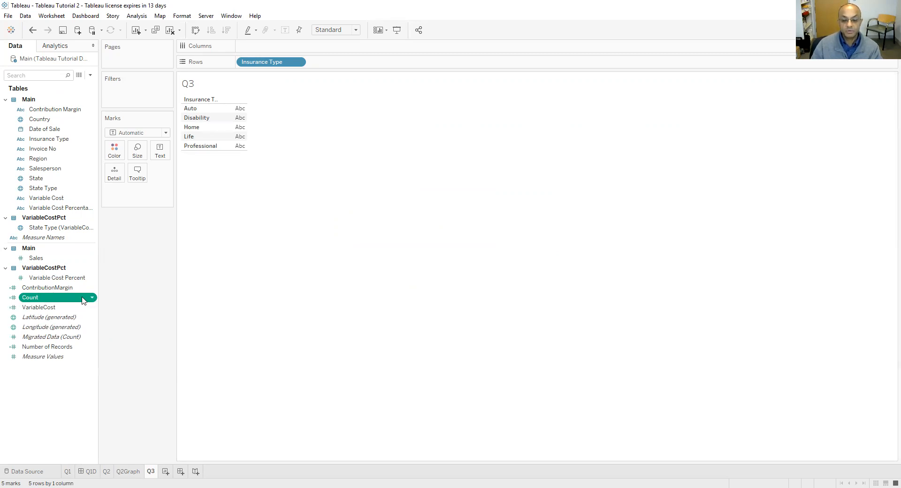
Create a calculated field named AvgContMargn with the formula AVG([ContributionMargin]).
right_click(47, 381)
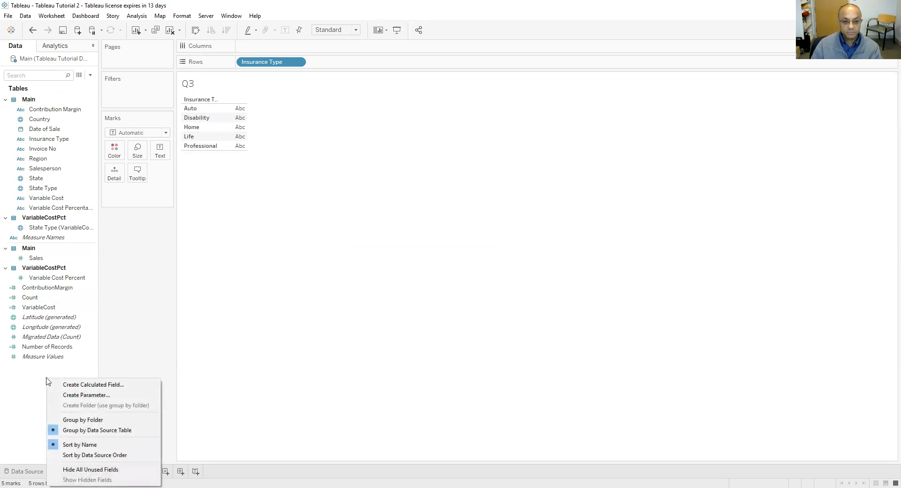
click(112, 386)
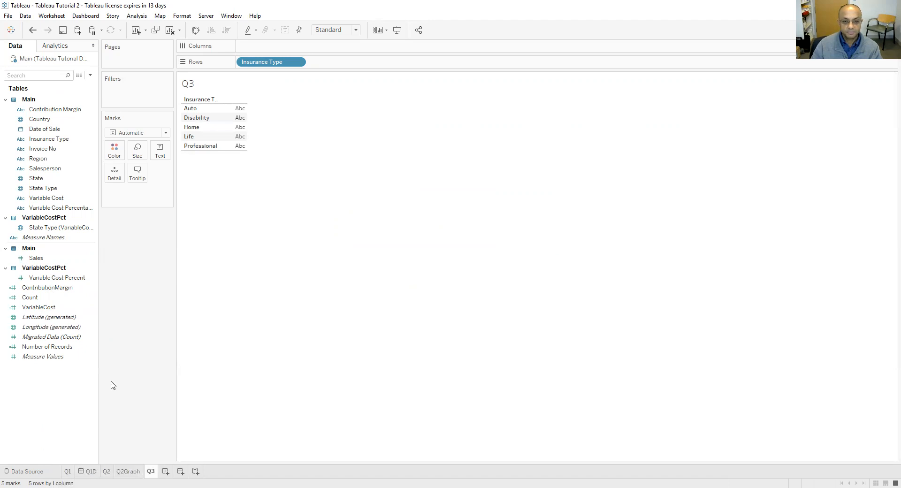
text(A)
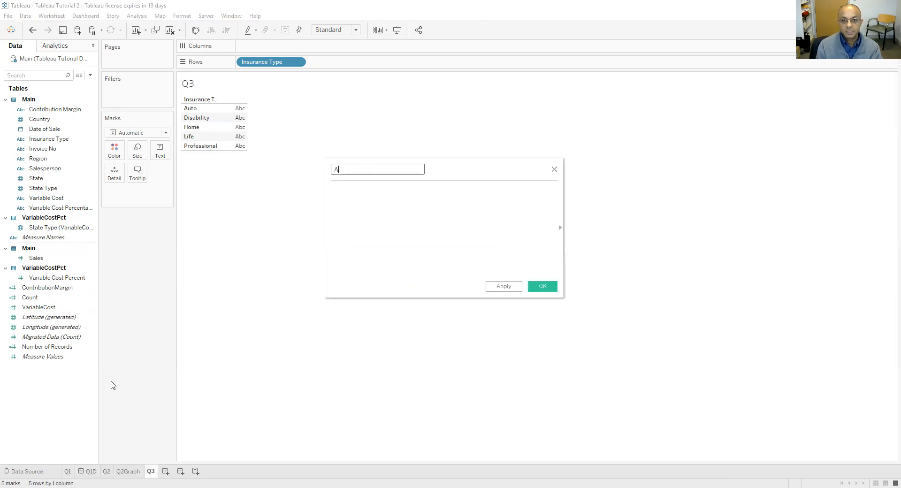
text(vgContMargn)
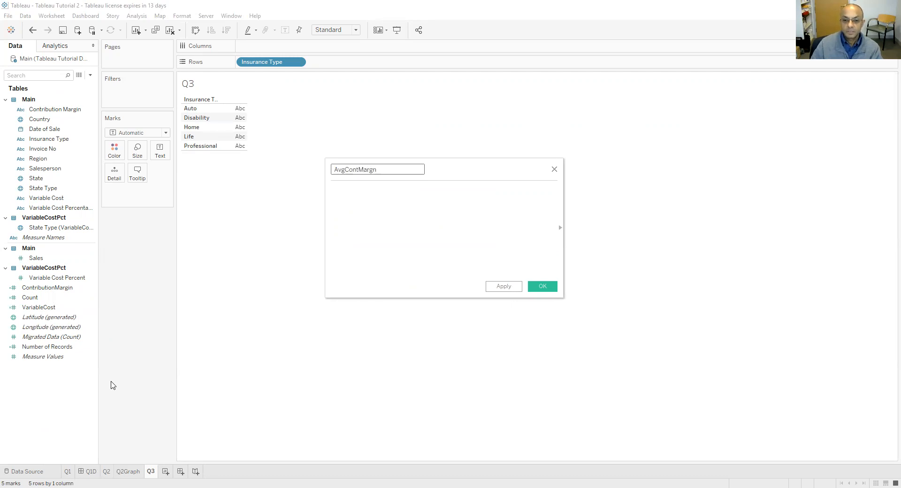
click(408, 216)
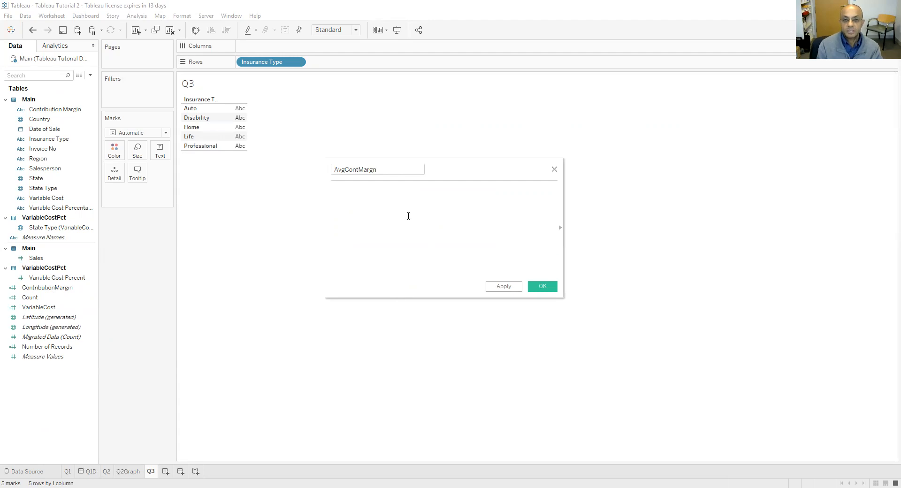
text(AV)
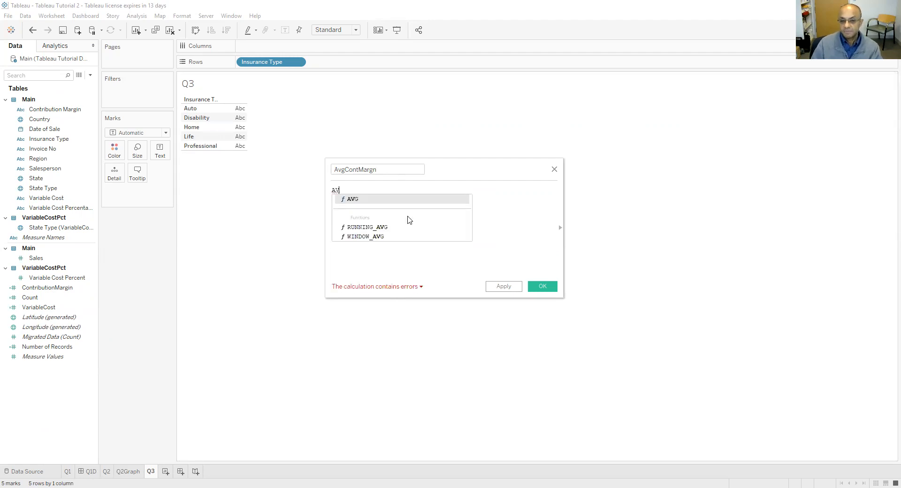
click(390, 198)
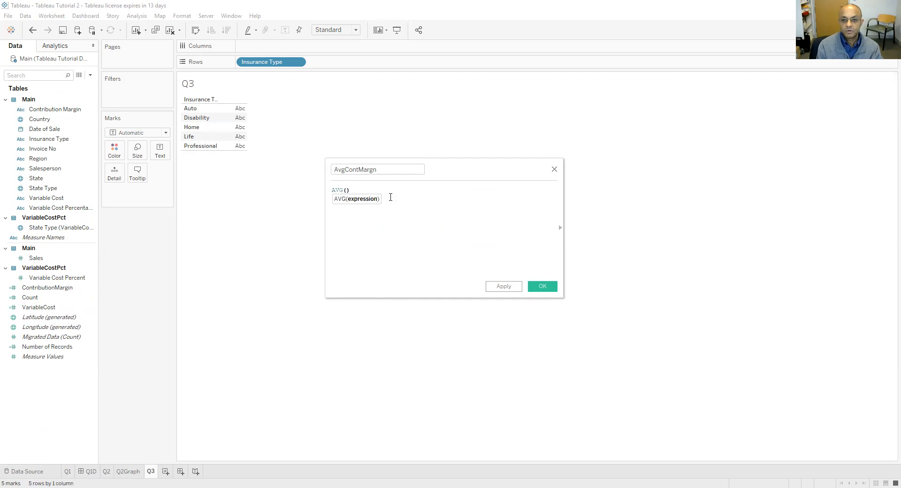
text(cont)
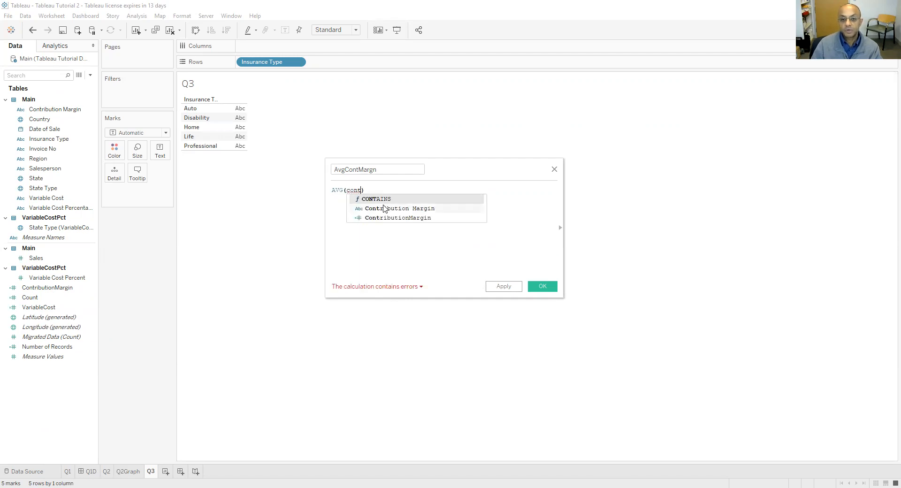
click(382, 218)
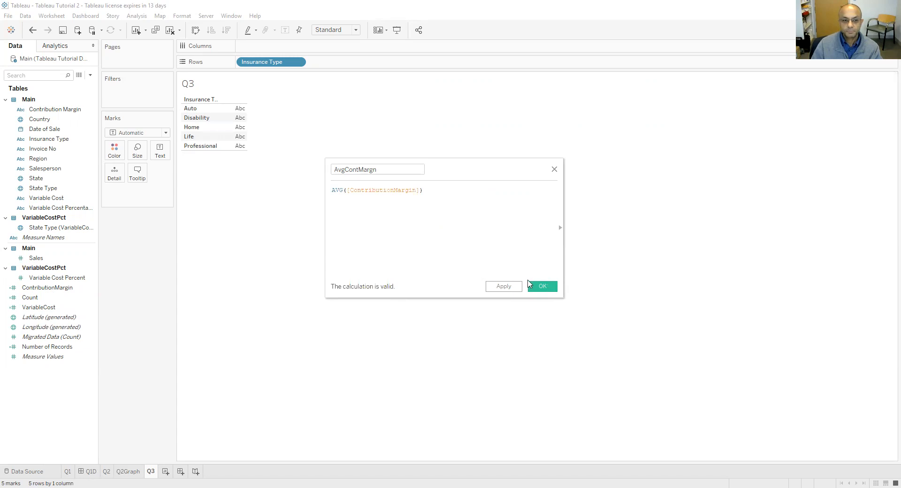
key(Return)
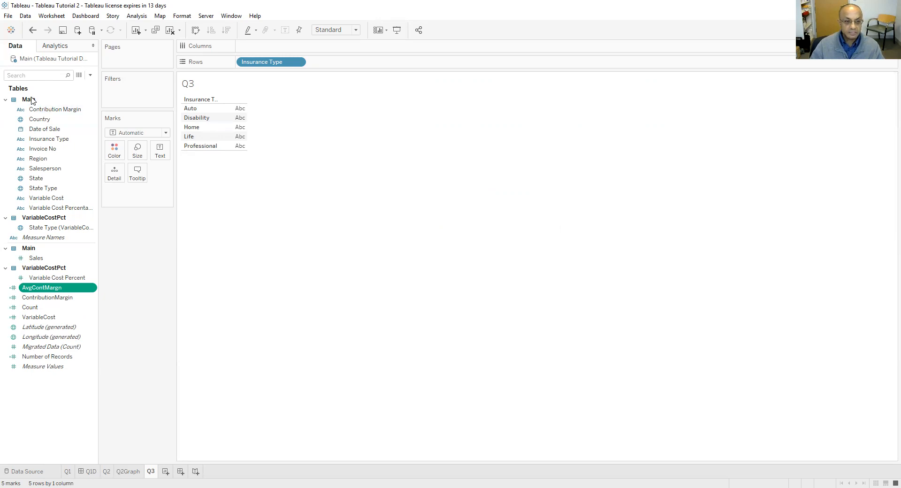
Add Sales, VariableCost, ContributionMargin, AvgContMargn and Count together as measure values in the Insurance Type table.
ctrl+click(45, 259)
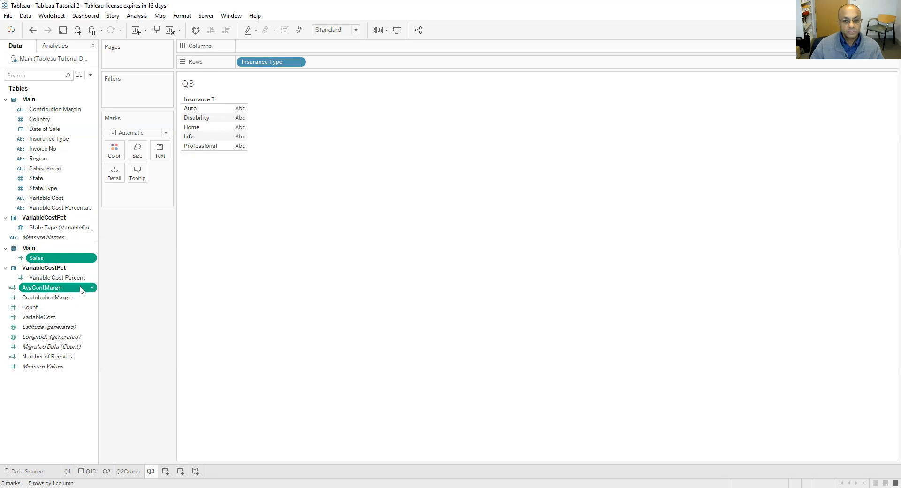
ctrl+click(67, 318)
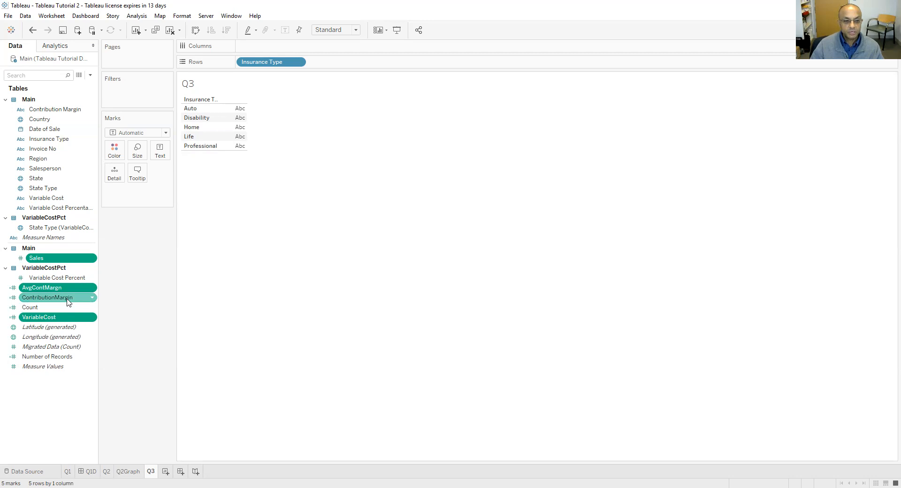
ctrl+click(67, 299)
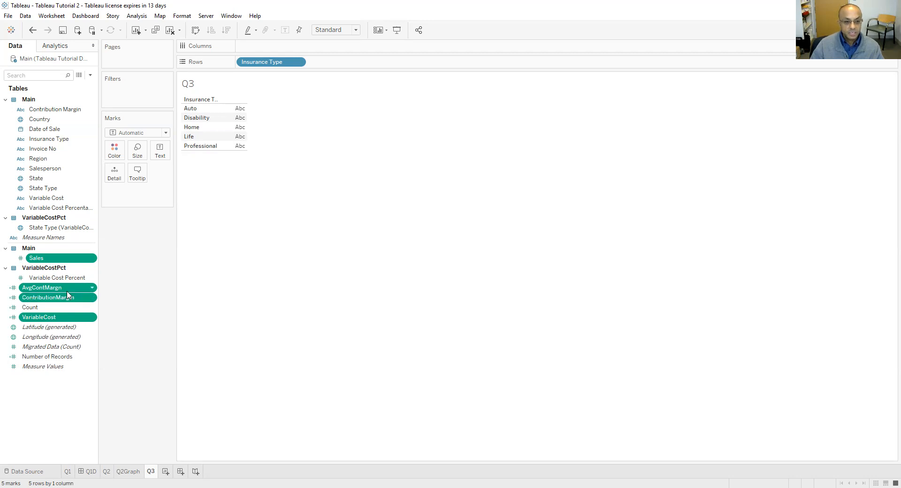
ctrl+click(39, 309)
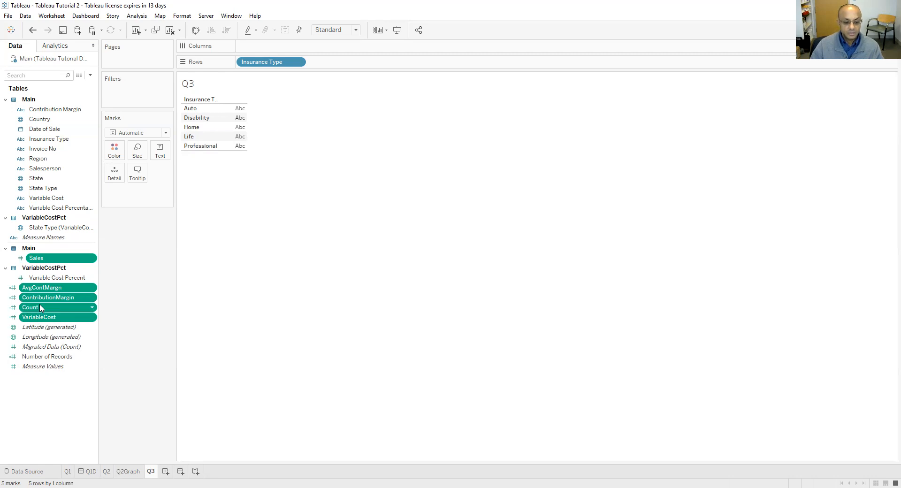
drag(44, 307, 236, 136)
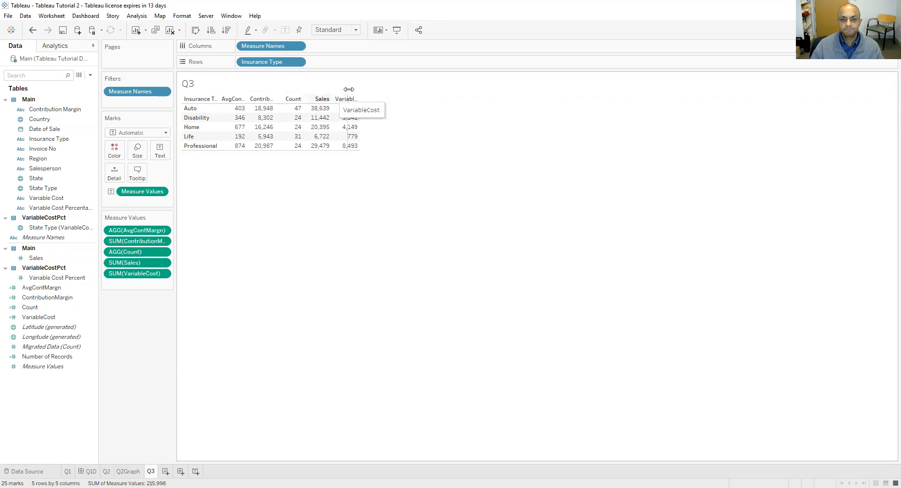
Widen the measure columns and reorder them as Sales, VariableCost, ContributionMargin, AvgContMargn, Count.
drag(347, 89, 353, 92)
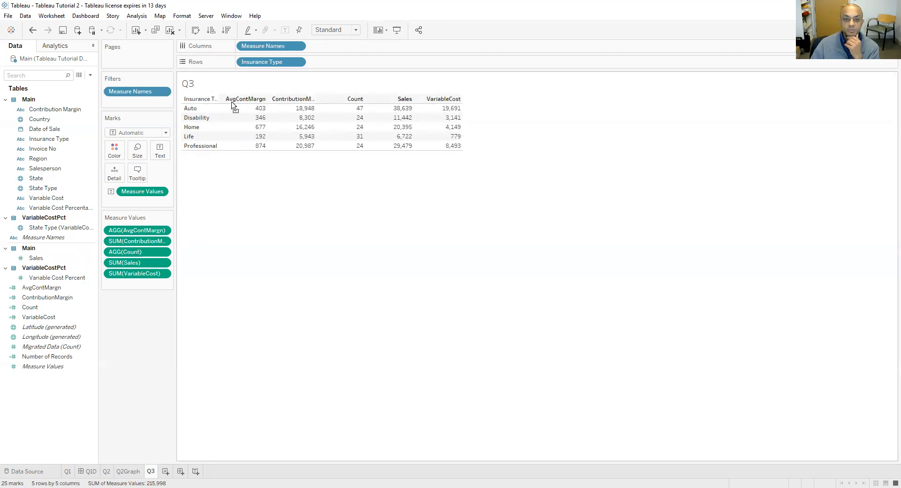
drag(231, 102, 231, 99)
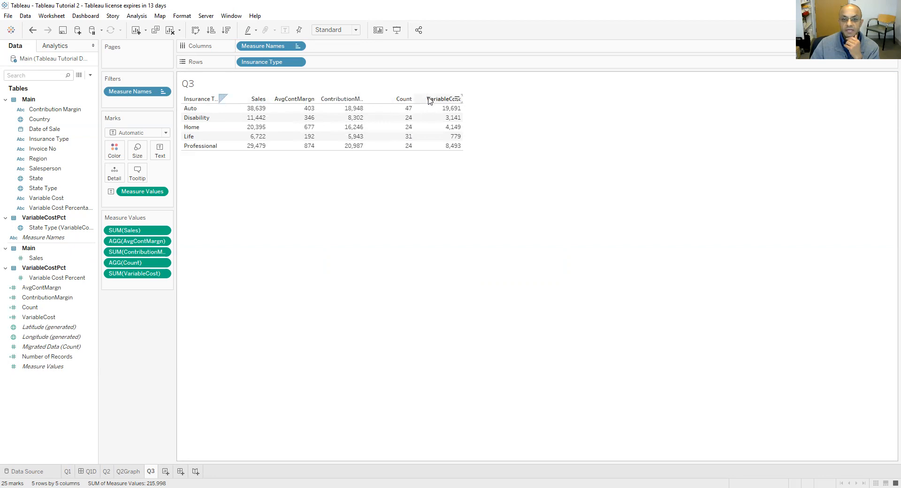
drag(284, 101, 281, 100)
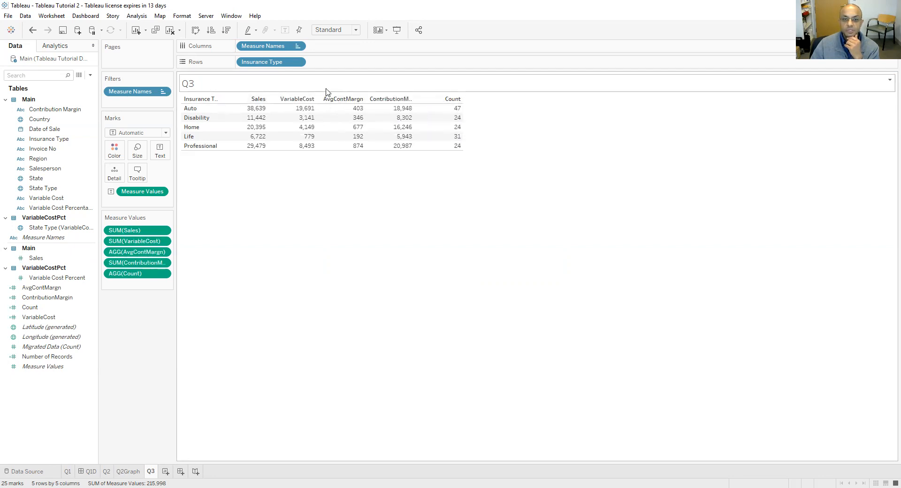
drag(373, 97, 316, 99)
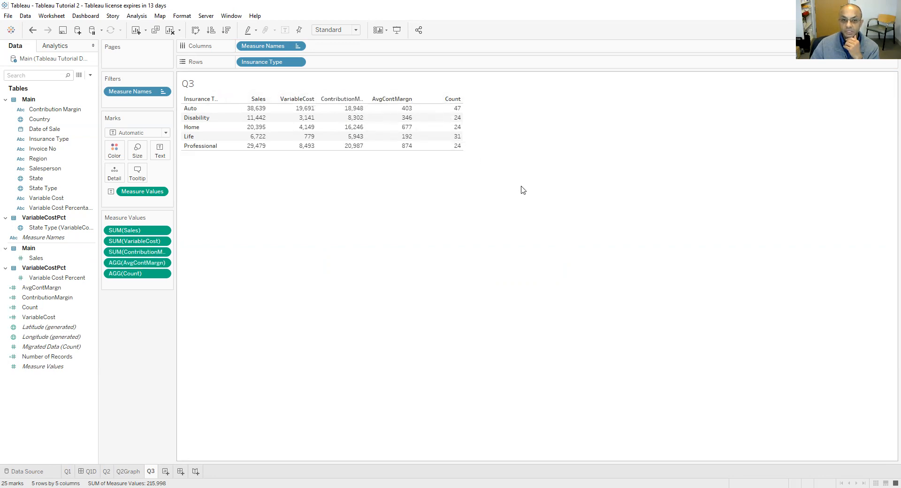
Format the Sales measure as custom currency with a $ prefix, 2 decimal places and thousands separators.
mouse_move(243, 109)
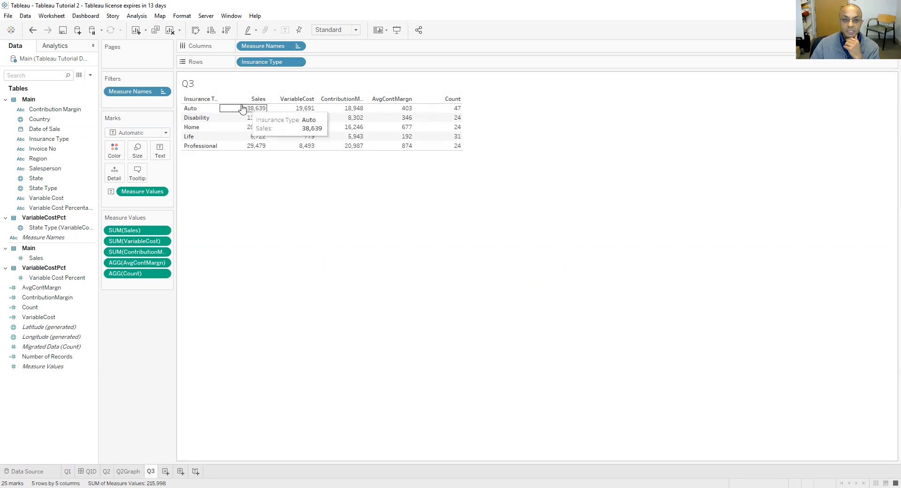
click(159, 235)
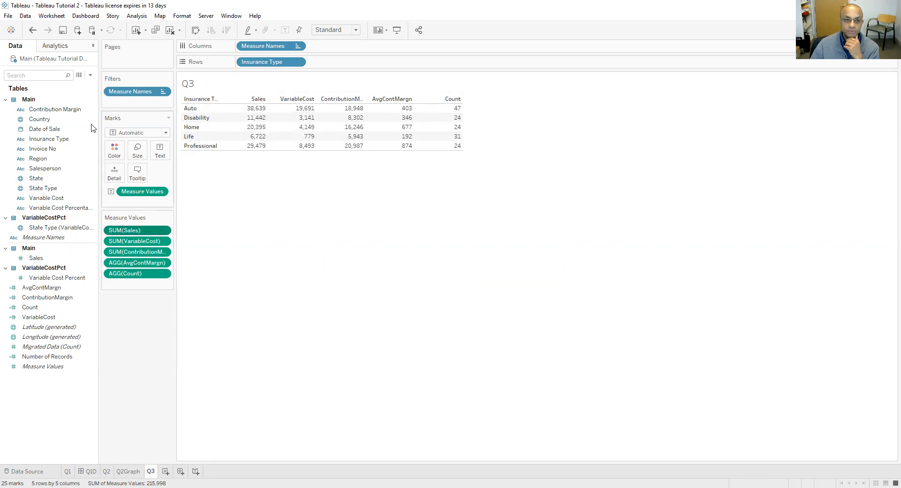
click(161, 231)
click(131, 271)
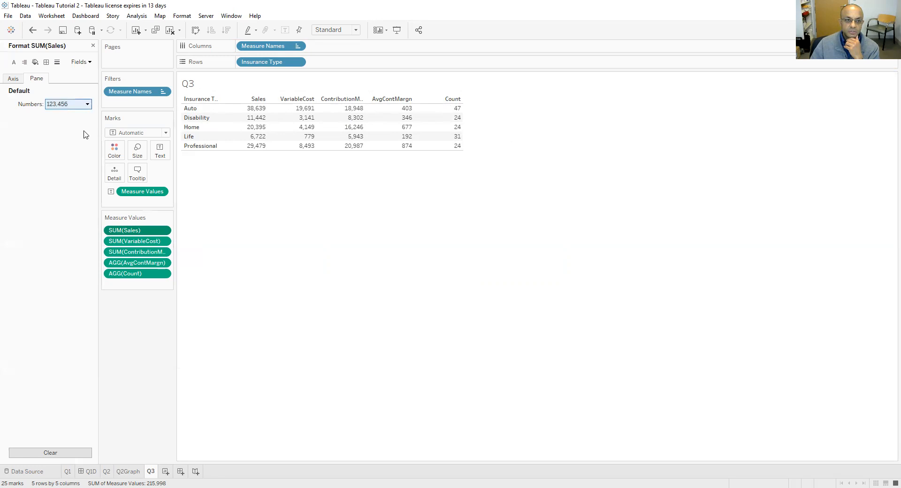
click(87, 104)
click(84, 147)
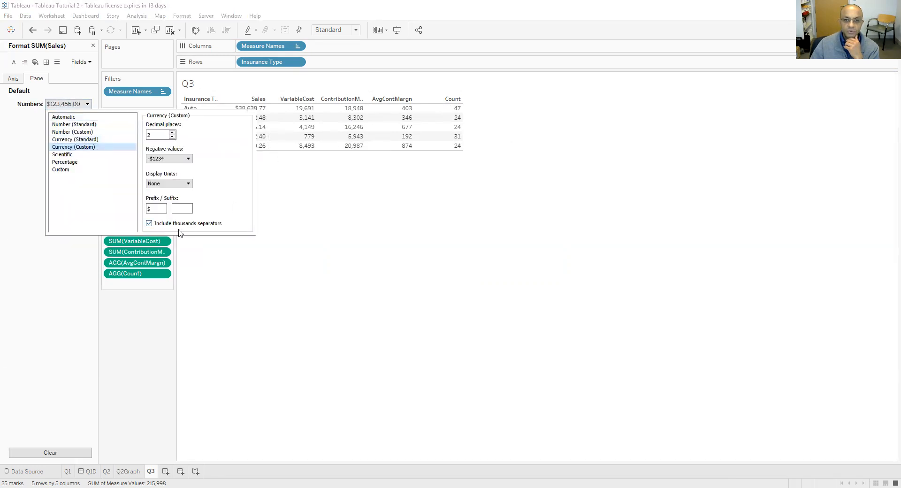
Format the VariableCost measure as custom currency with a $ prefix and 2 decimal places.
click(162, 241)
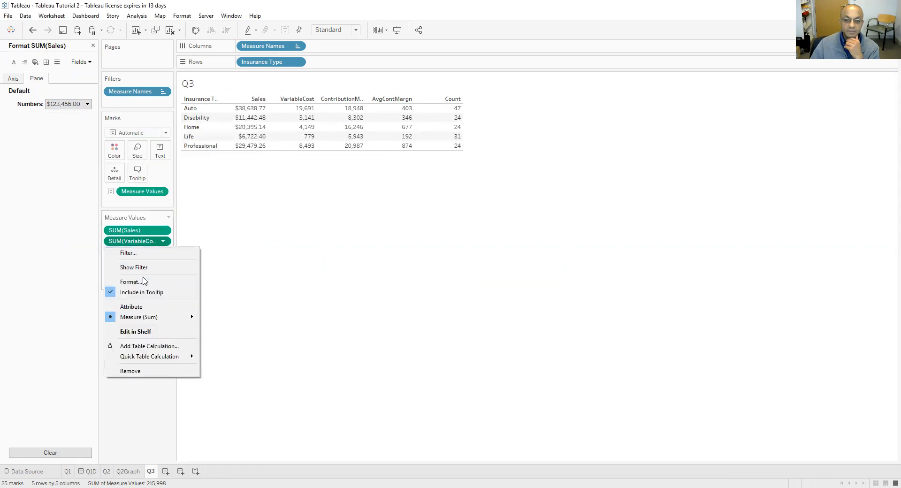
click(132, 282)
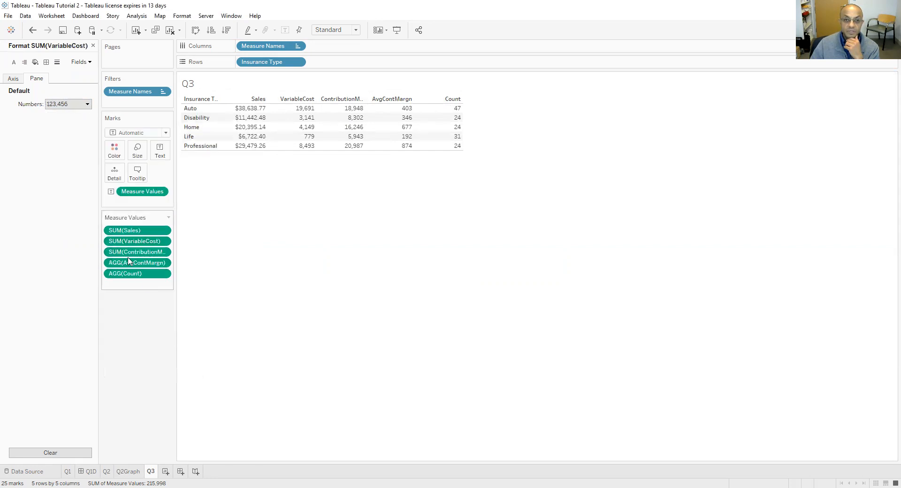
click(87, 103)
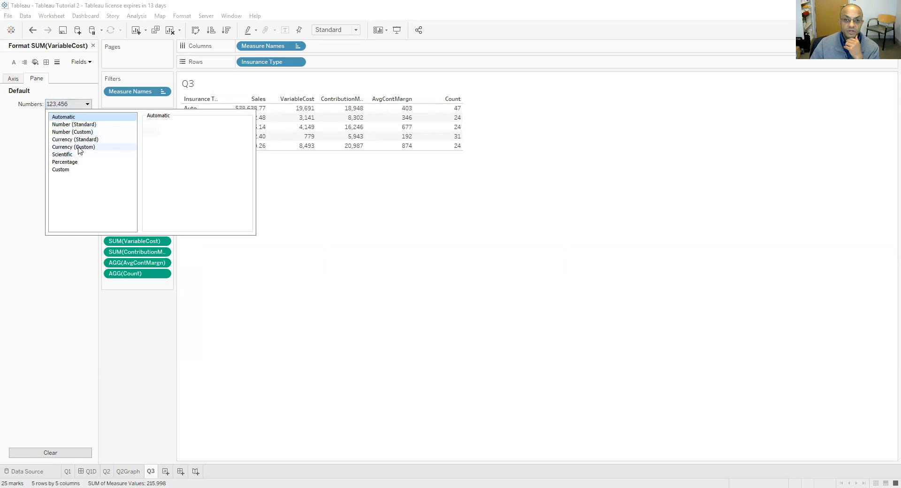
click(78, 148)
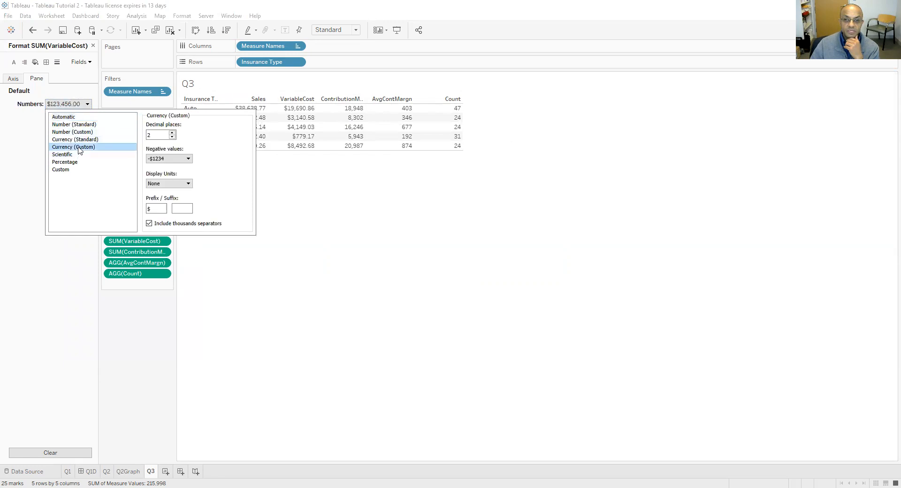
Format the ContributionMargin measure as custom currency with a $ prefix and 2 decimal places.
click(158, 253)
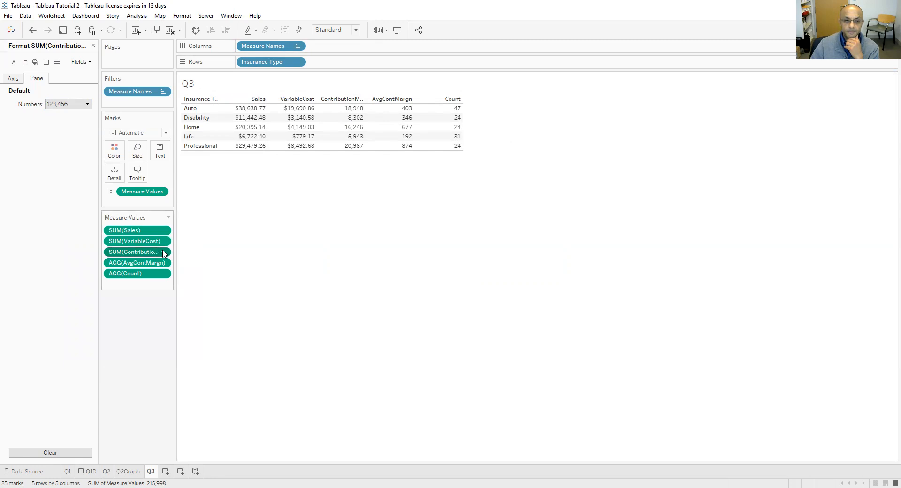
click(163, 253)
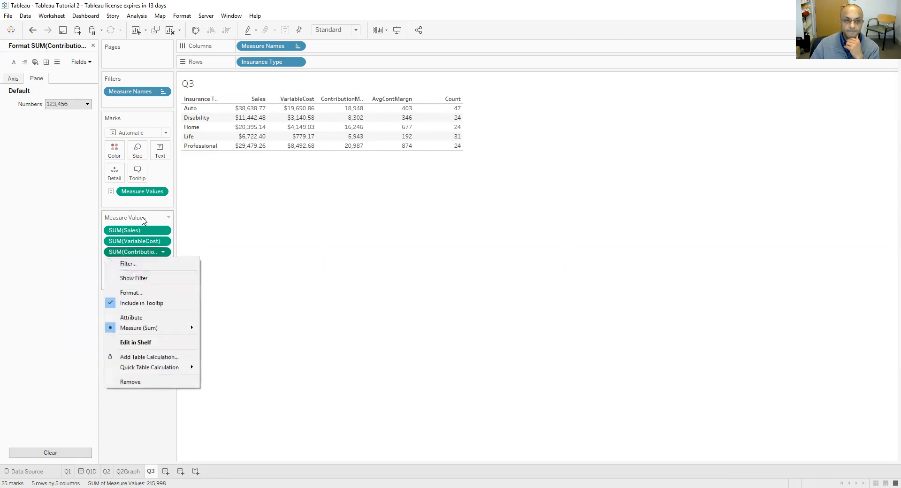
click(87, 104)
click(84, 147)
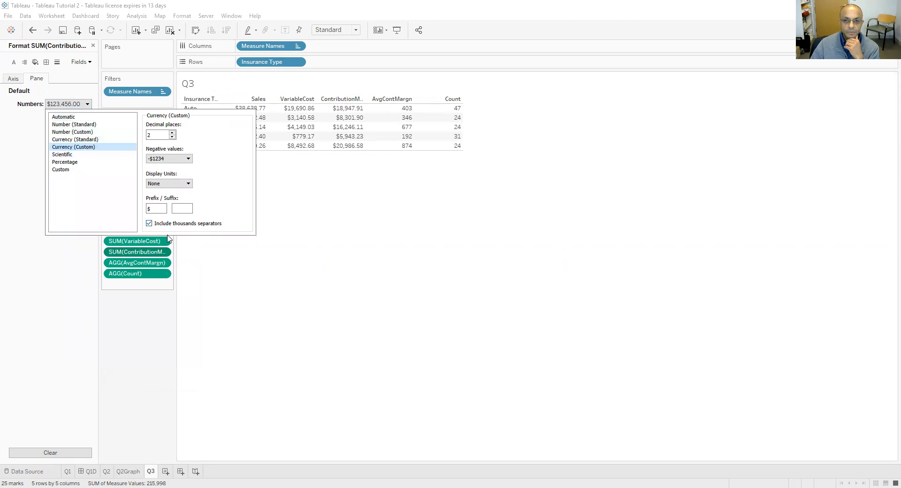
Format the AvgContMargn measure as custom currency with a $ prefix and 2 decimal places.
click(158, 263)
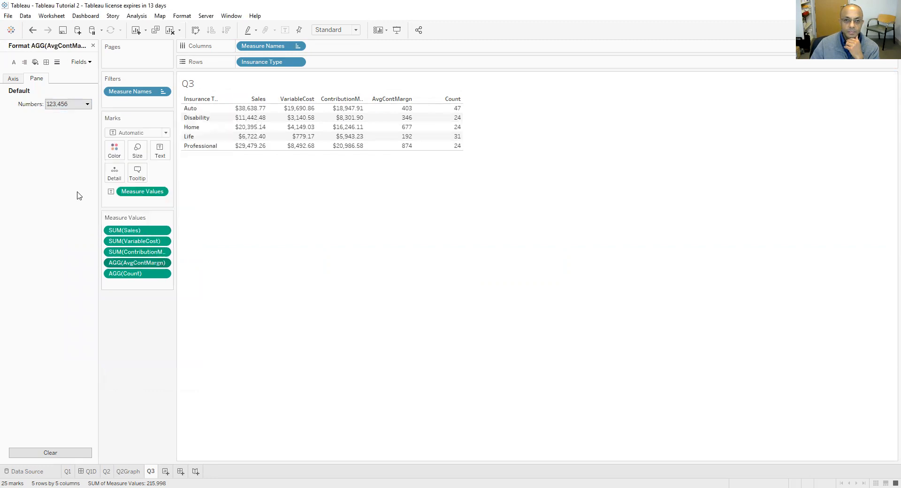
click(86, 104)
click(82, 147)
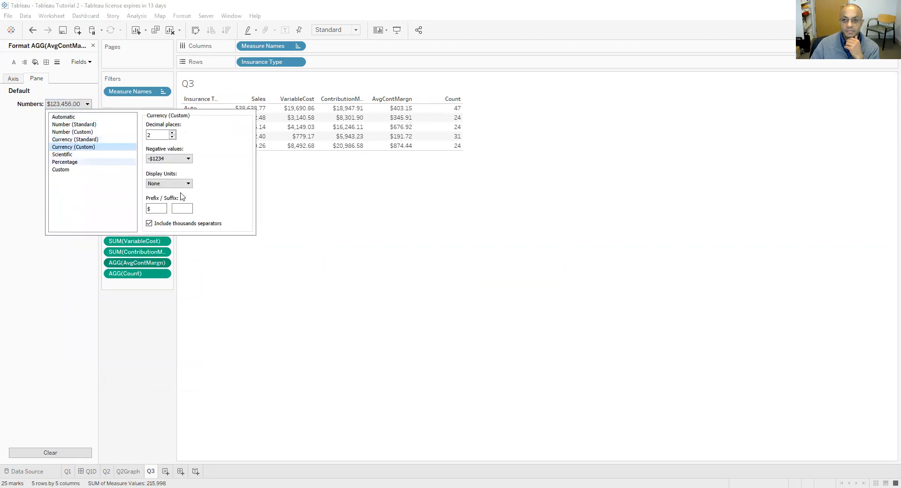
click(324, 142)
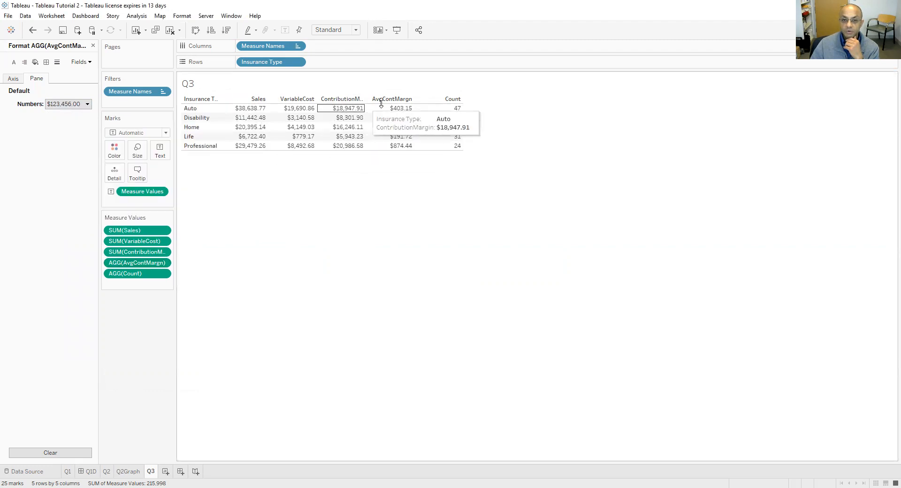
click(452, 108)
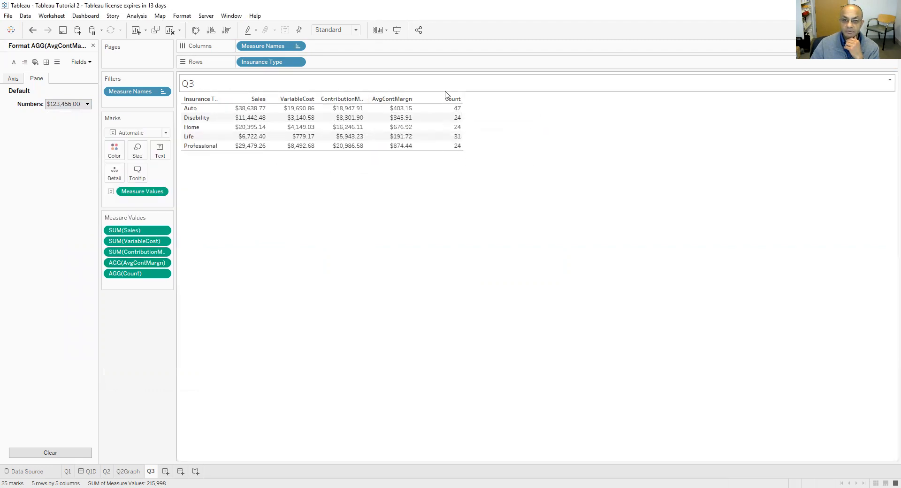
mouse_move(437, 123)
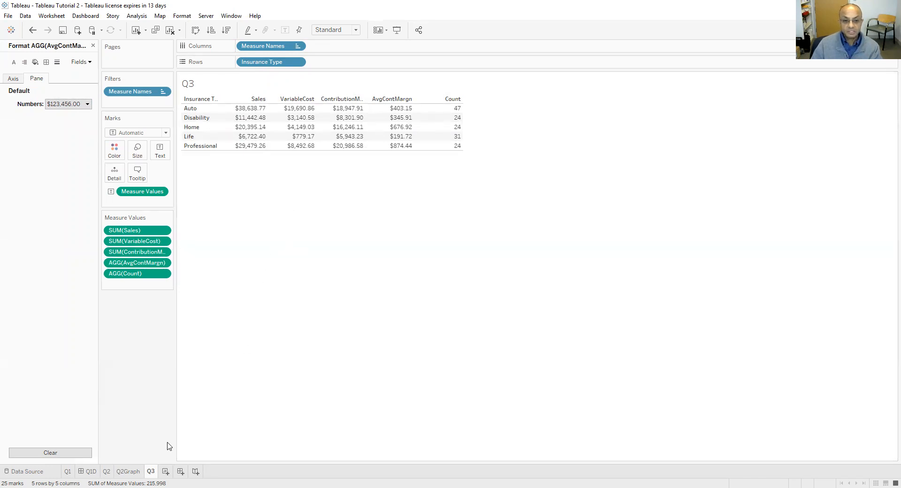
Duplicate the Q3 worksheet and rename the copy Q3Graph.
right_click(152, 473)
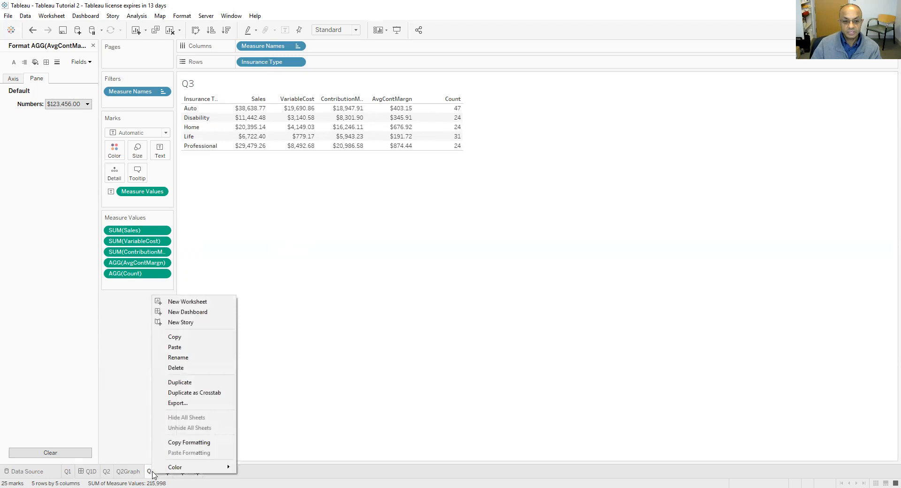
click(189, 385)
right_click(175, 473)
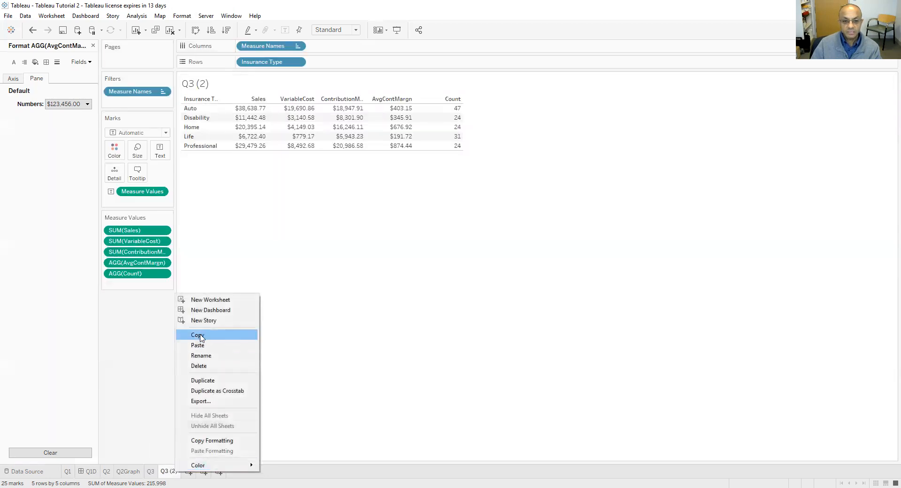
click(202, 356)
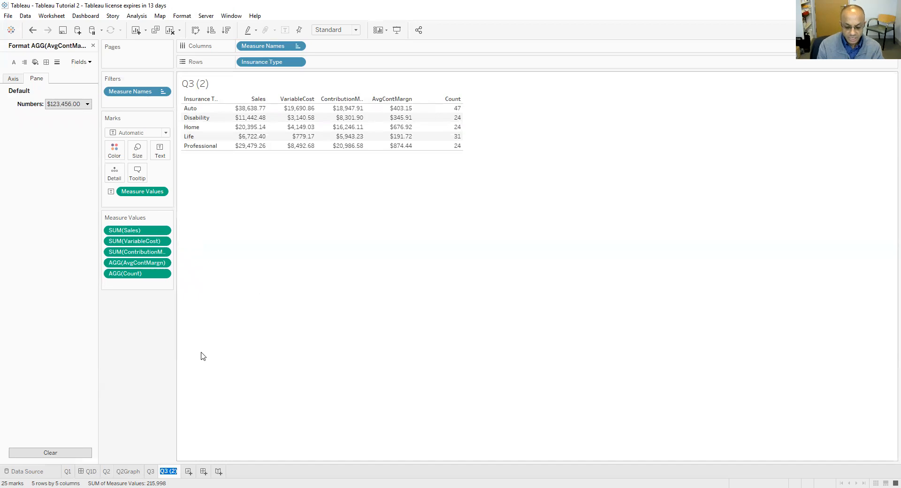
text(Q3Graph)
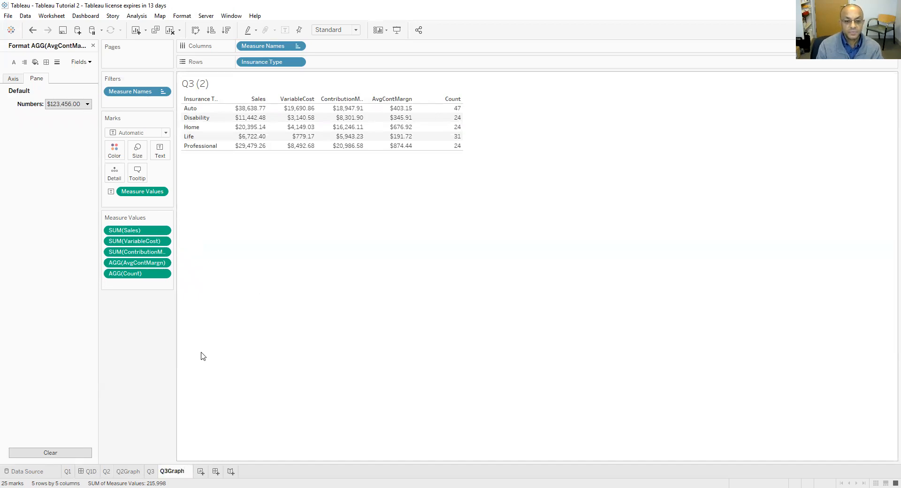
key(Return)
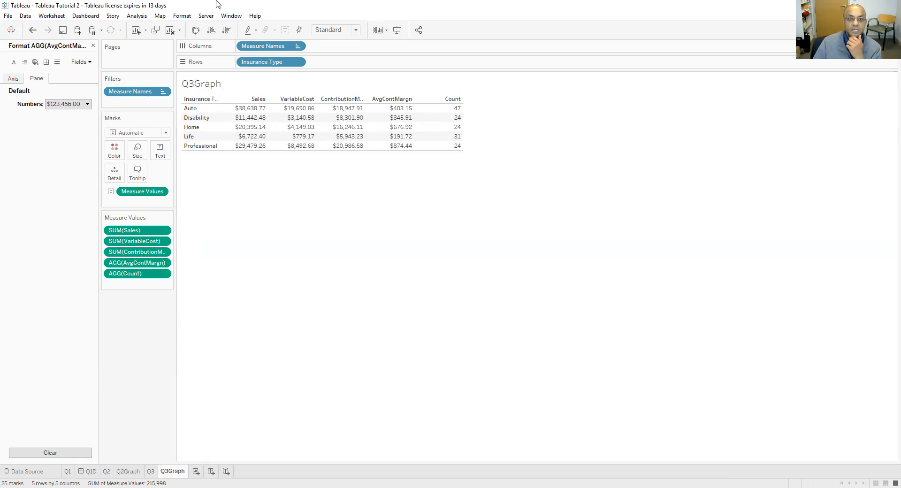
Remove Measure Names and all five measures from Q3Graph, keeping only Insurance Type on the rows.
drag(287, 45, 79, 175)
click(93, 46)
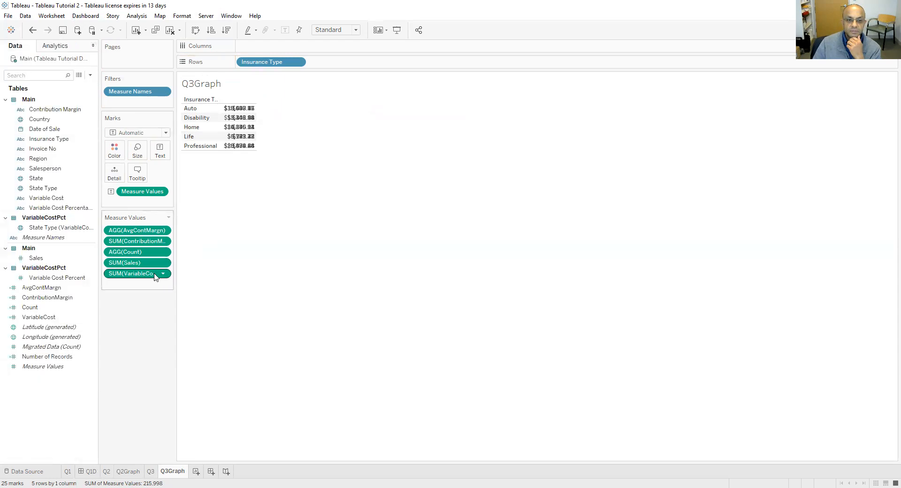
drag(154, 277, 96, 321)
drag(132, 262, 94, 293)
drag(126, 245, 113, 289)
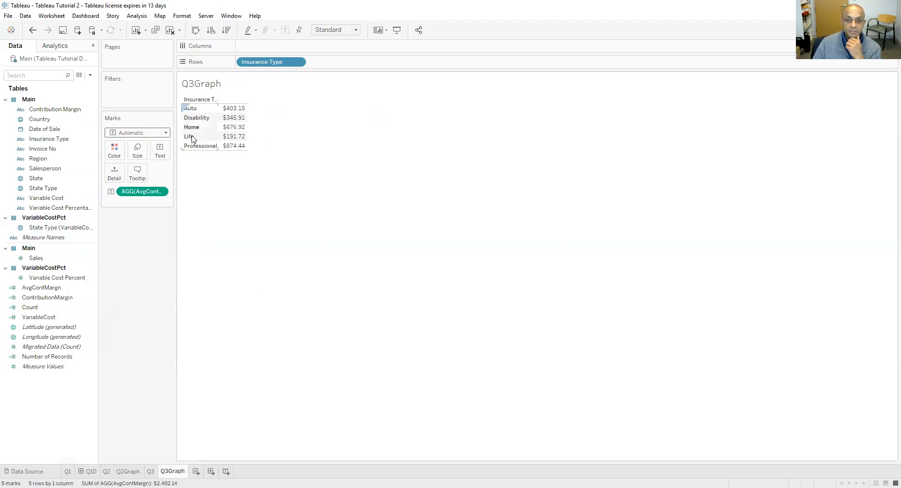
drag(141, 191, 111, 290)
Add Sales, ContributionMargin, AvgContMargn and Count to the columns as side-by-side bar charts by Insurance Type.
click(68, 258)
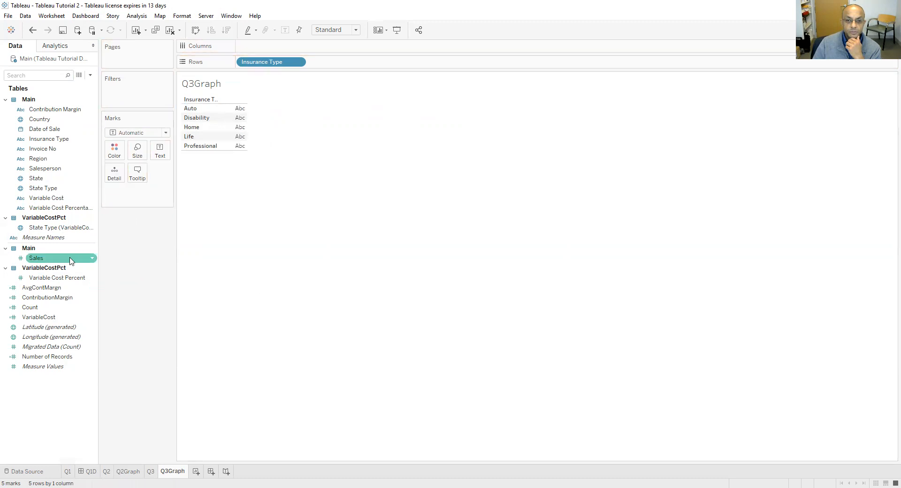
drag(64, 257, 272, 46)
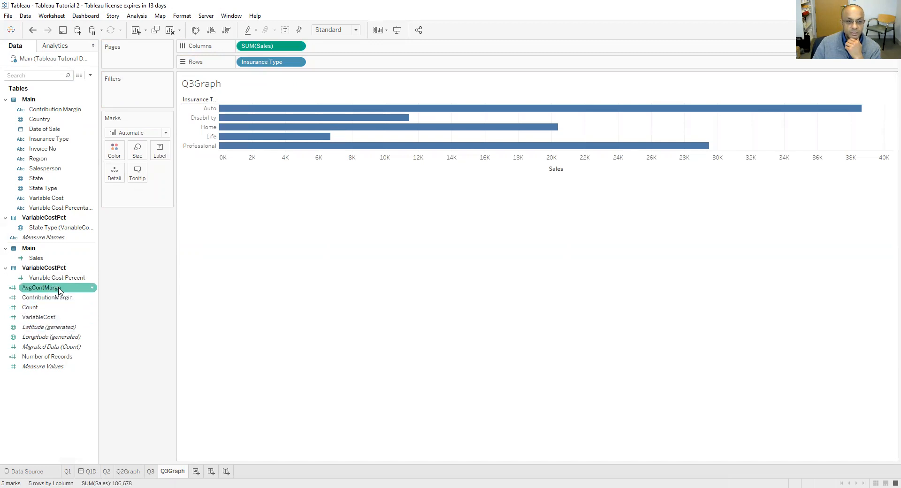
drag(60, 299, 362, 45)
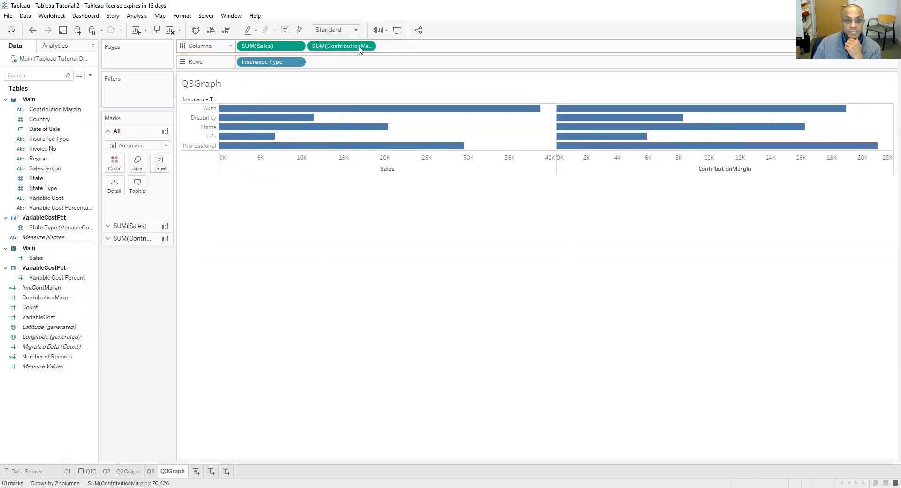
drag(61, 293, 416, 45)
drag(30, 308, 480, 53)
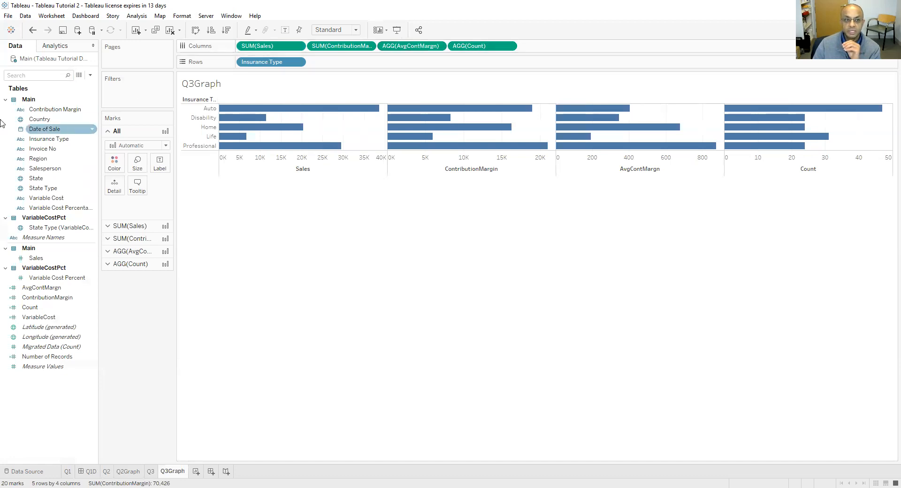
Colour the bars in all four charts by Insurance Type.
click(47, 139)
drag(47, 144, 110, 173)
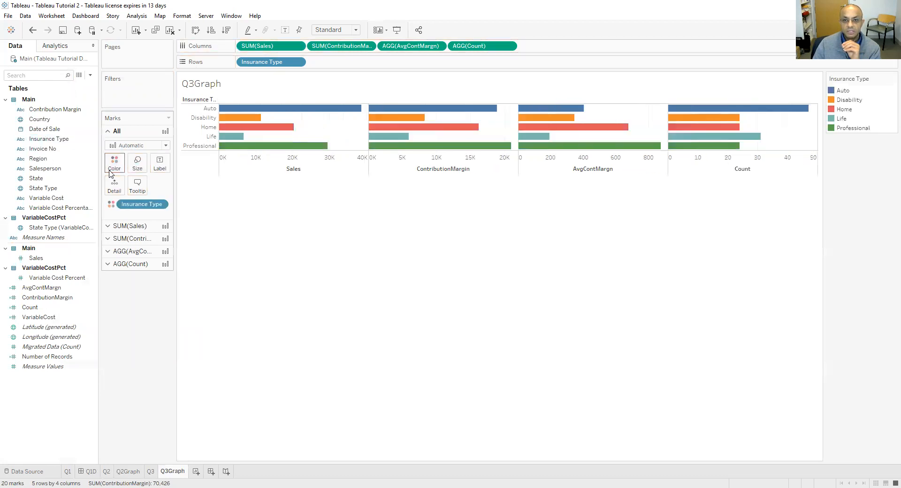
Show value labels on the bars and move the Insurance Type colour legend beneath the marks settings.
click(285, 31)
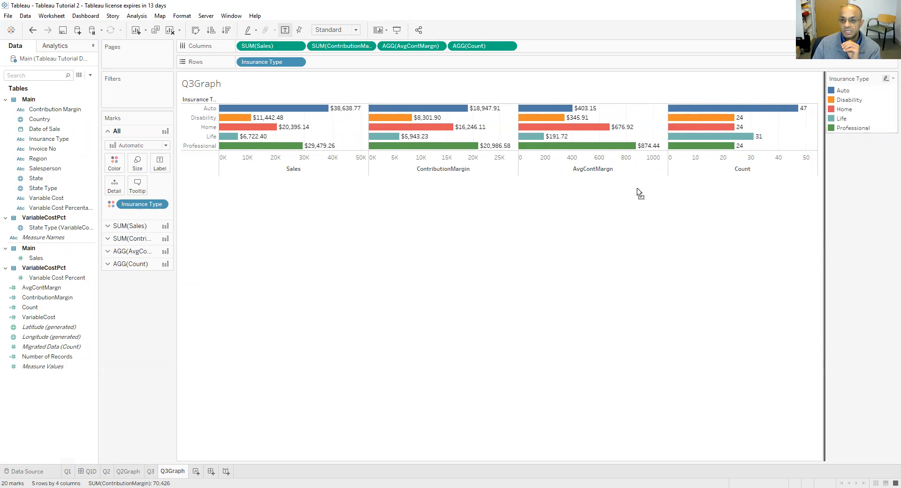
drag(120, 293, 119, 294)
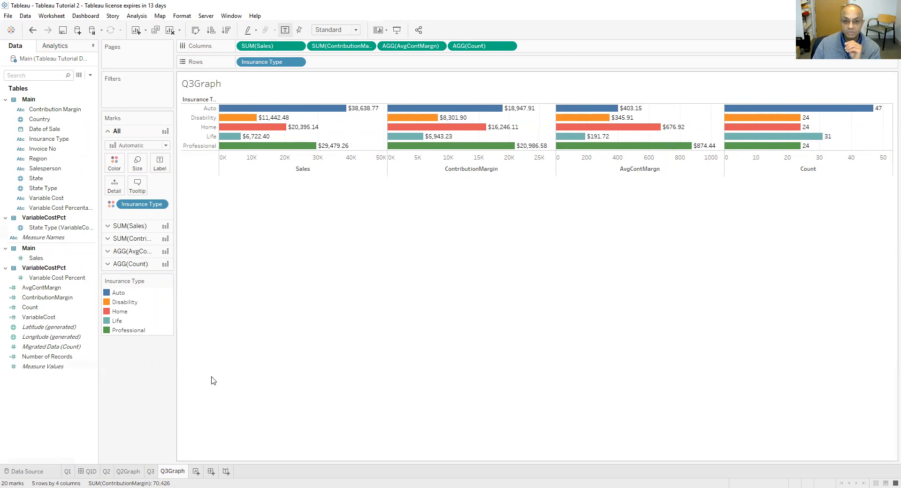
Create a new worksheet and name it Q4.
click(193, 471)
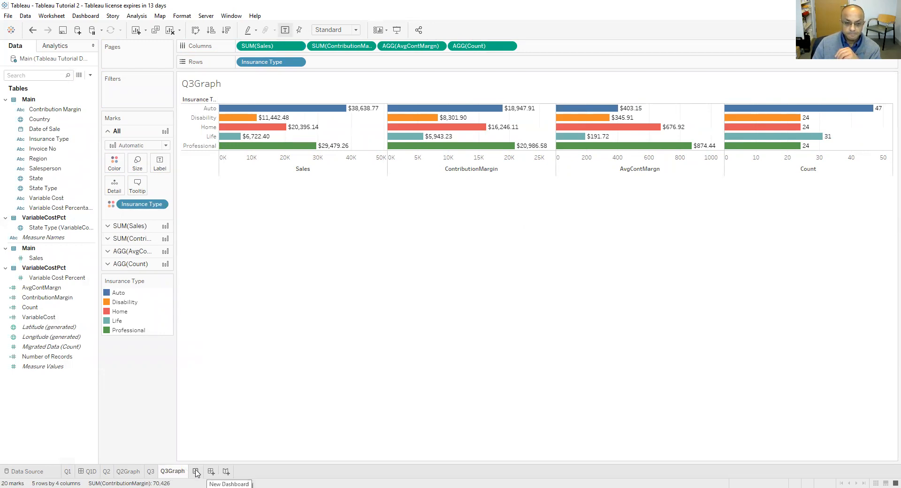
right_click(197, 471)
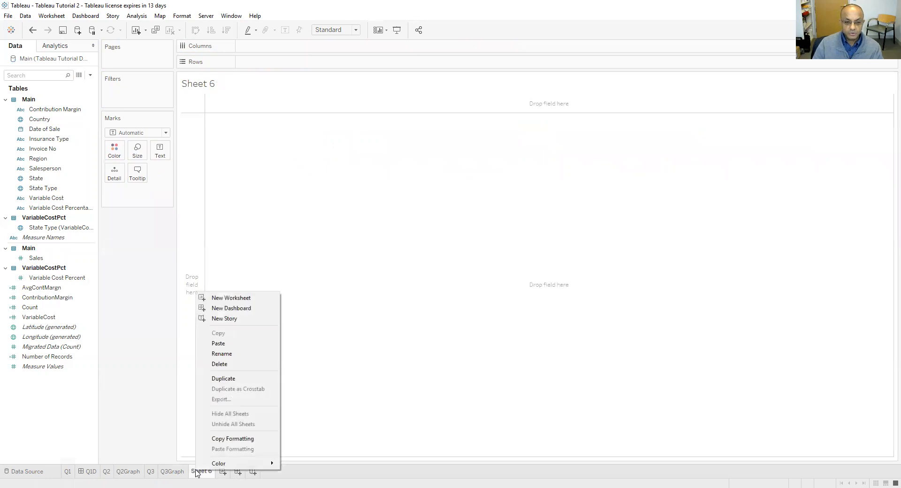
click(224, 353)
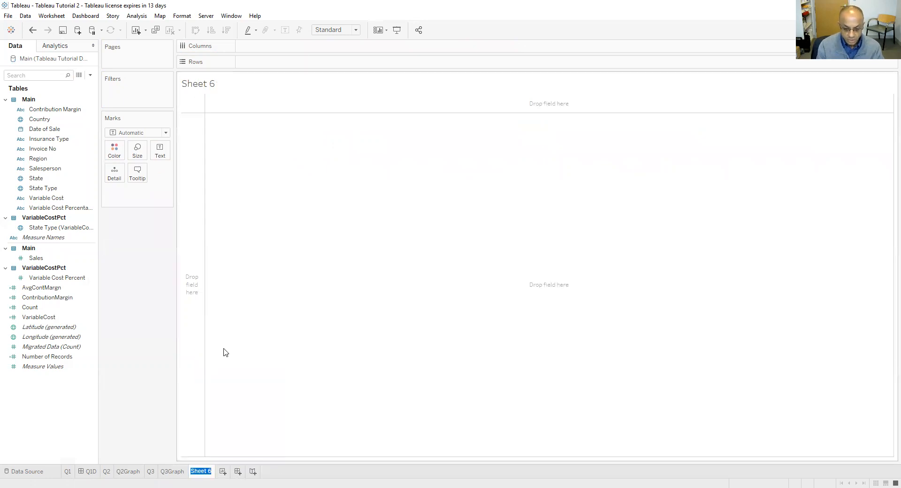
text(Q4)
key(Return)
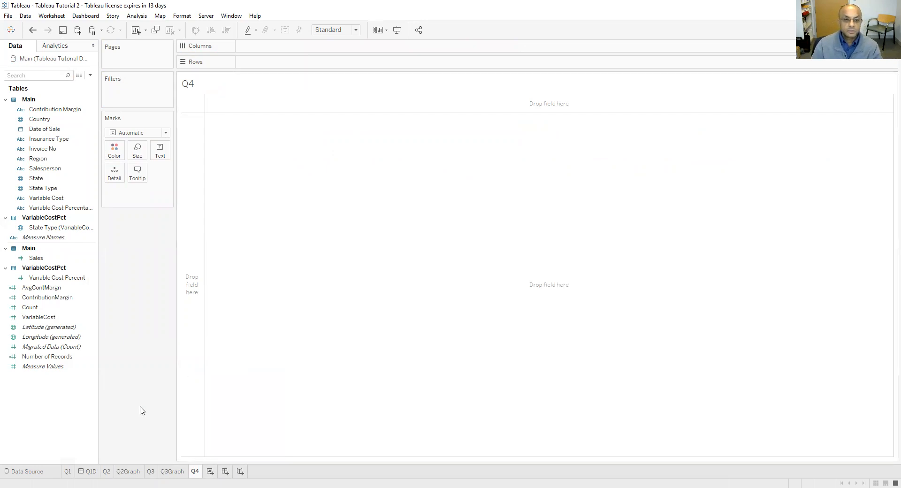
Create a calculated field named CMRatio with the formula SUM([ContributionMargin])/SUM([Sales]).
right_click(43, 431)
click(97, 329)
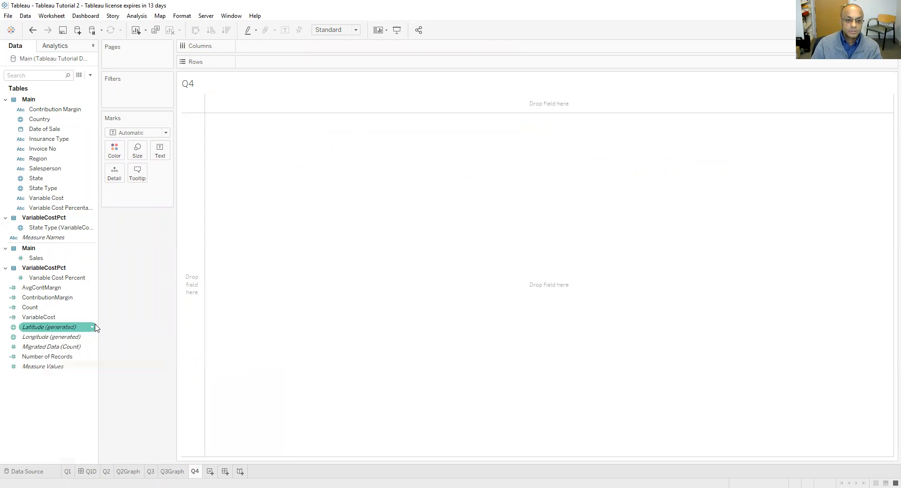
text(CMRatio)
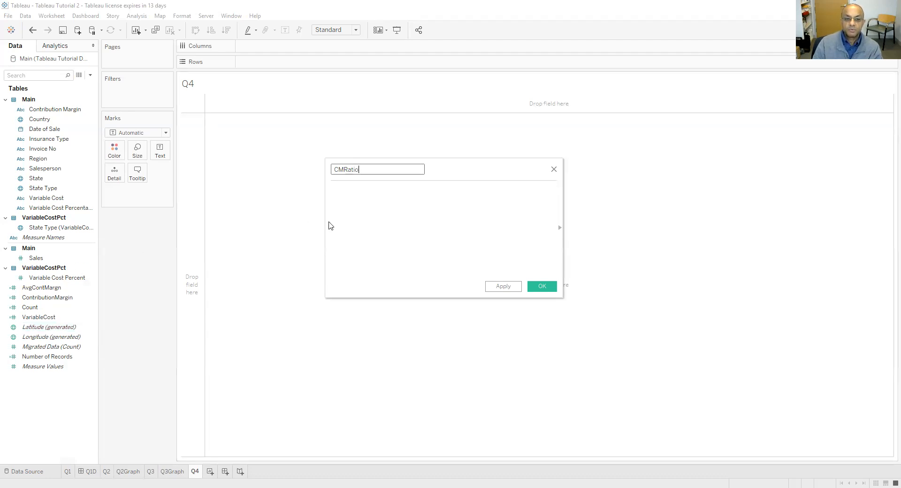
click(399, 218)
text(sum)
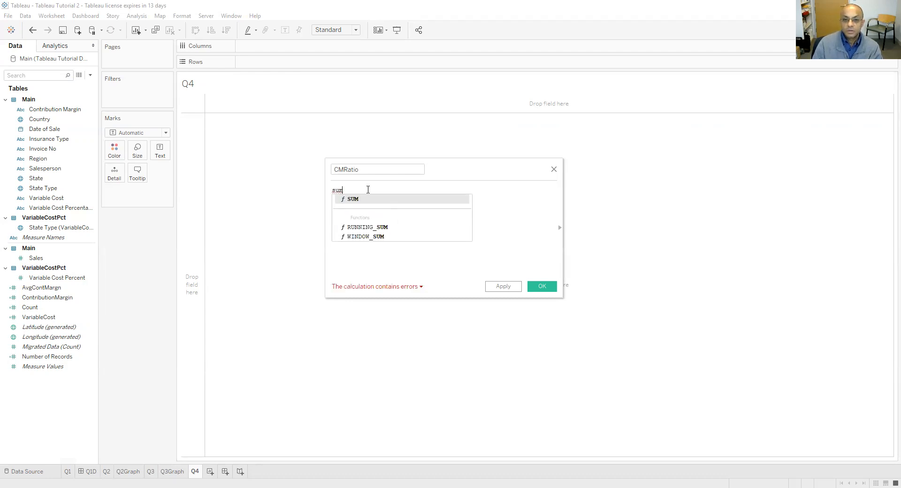
key(Return)
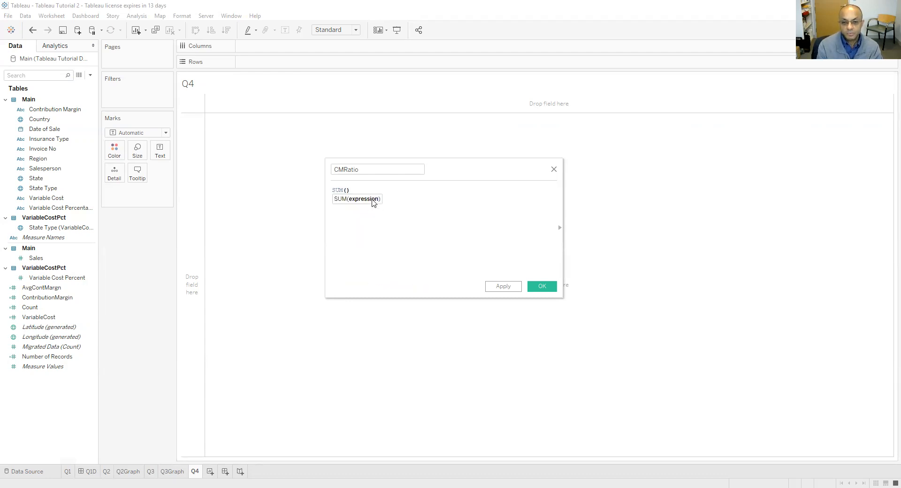
text(cont)
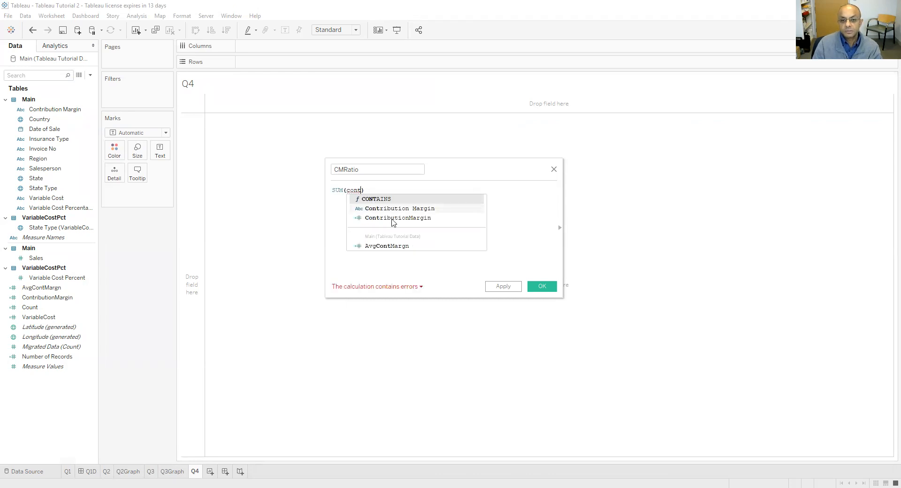
click(392, 218)
text(/)
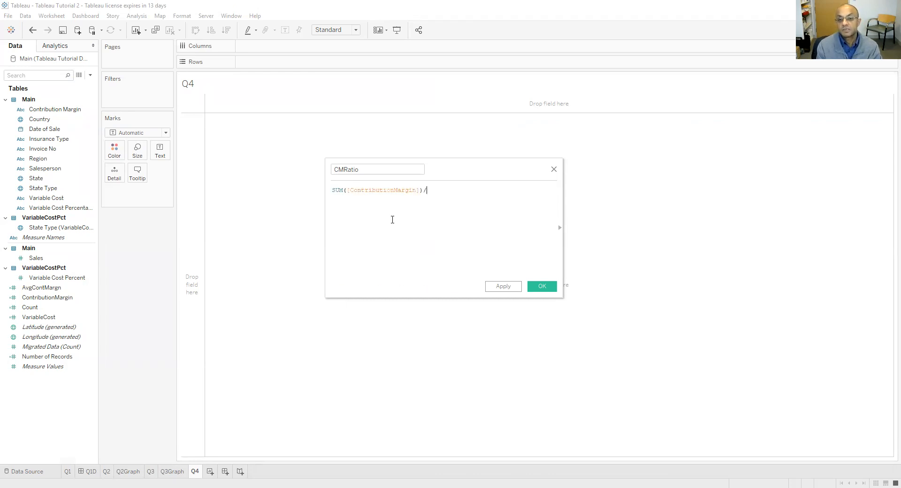
text(sum)
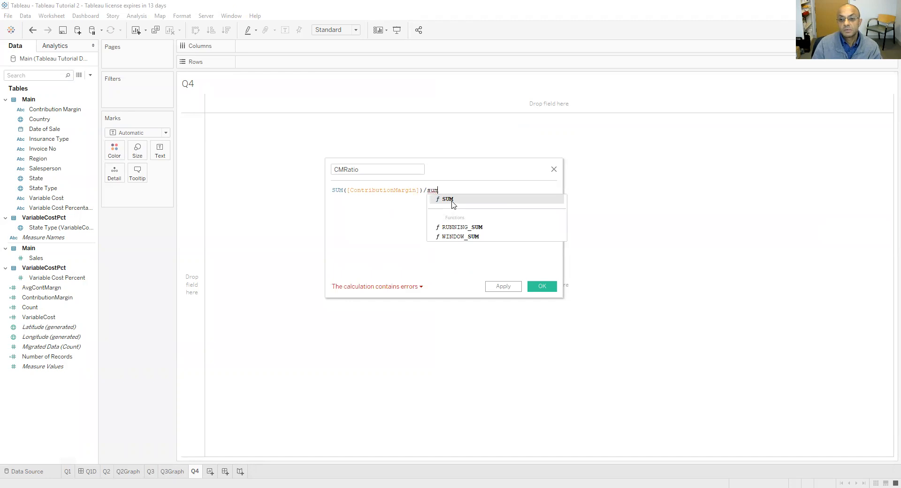
click(451, 200)
text(sa)
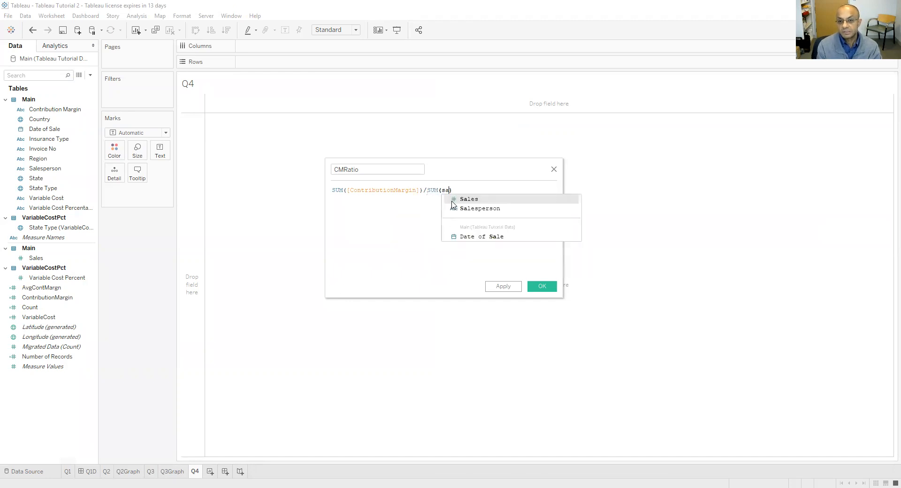
click(453, 200)
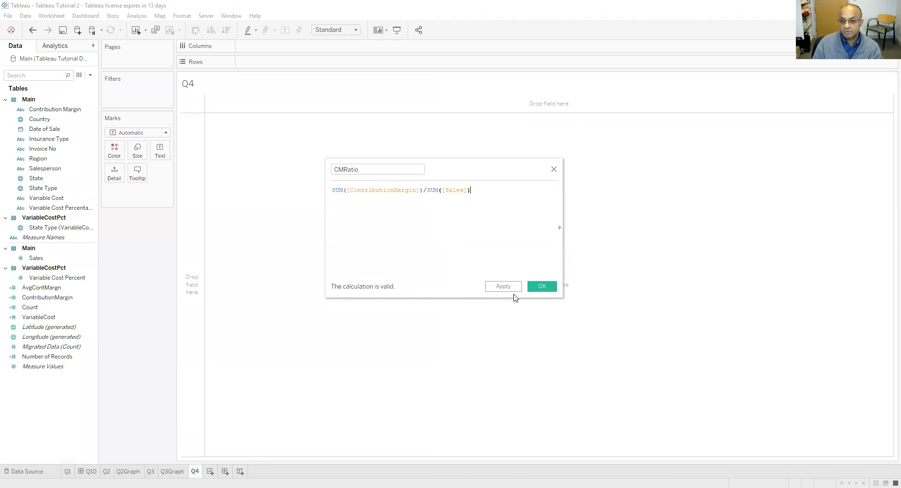
click(542, 287)
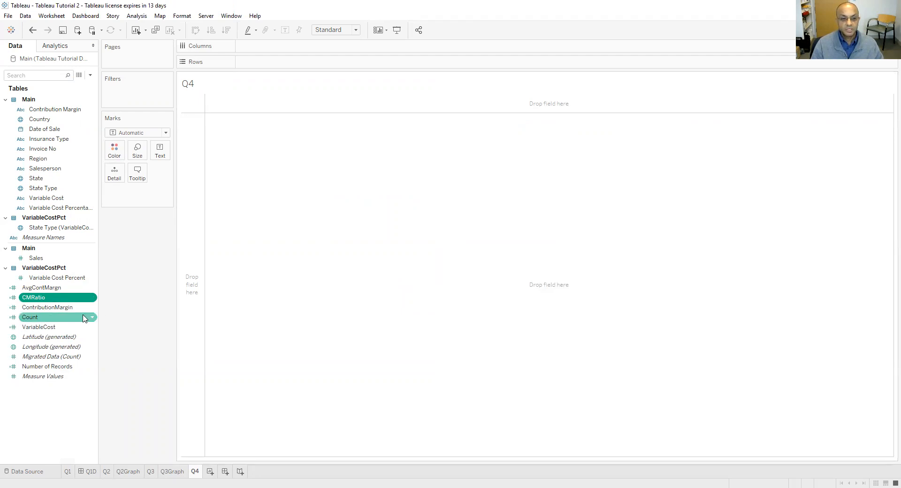
Build the Q4 text table with Insurance Type as rows and CMRatio as the values.
drag(56, 139, 282, 63)
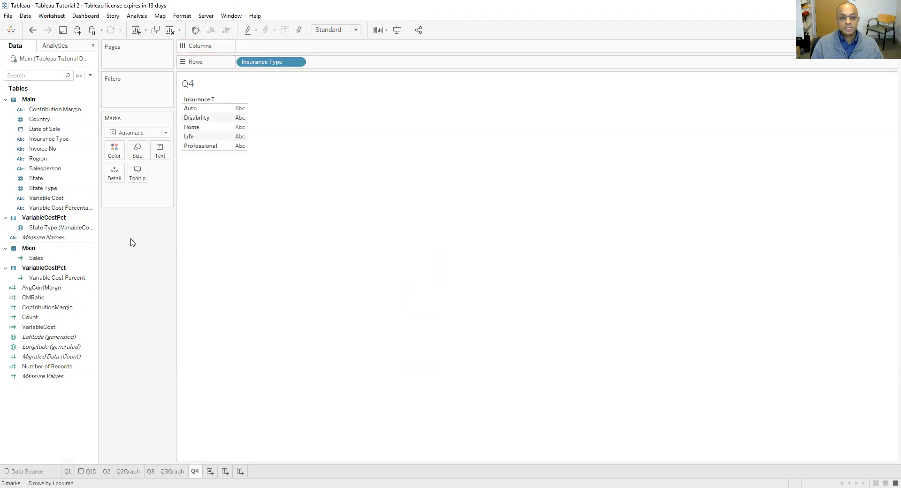
drag(38, 301, 237, 133)
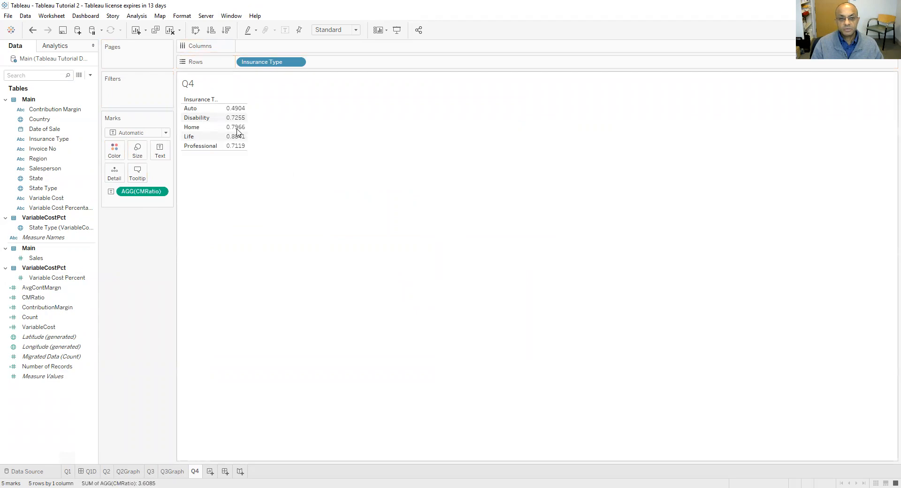
Format the CMRatio values as percentages with 0 decimal places and sort the insurance types by CMRatio in descending order.
click(159, 192)
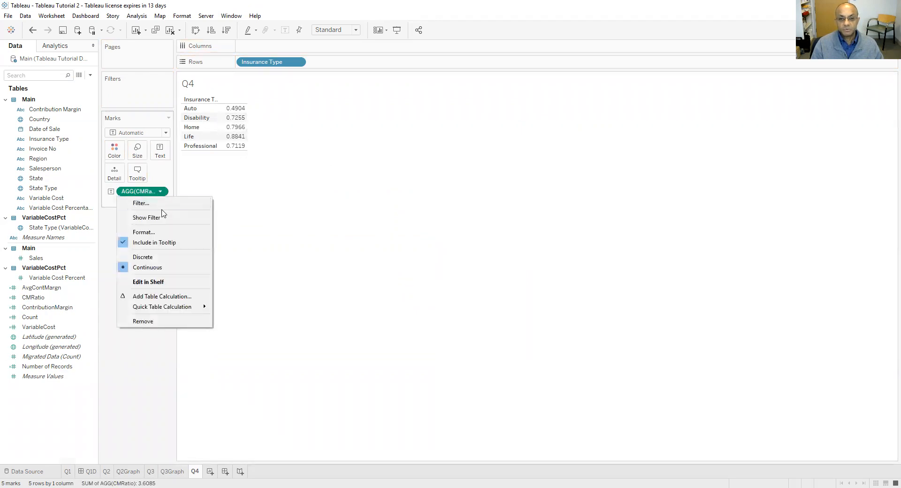
click(144, 232)
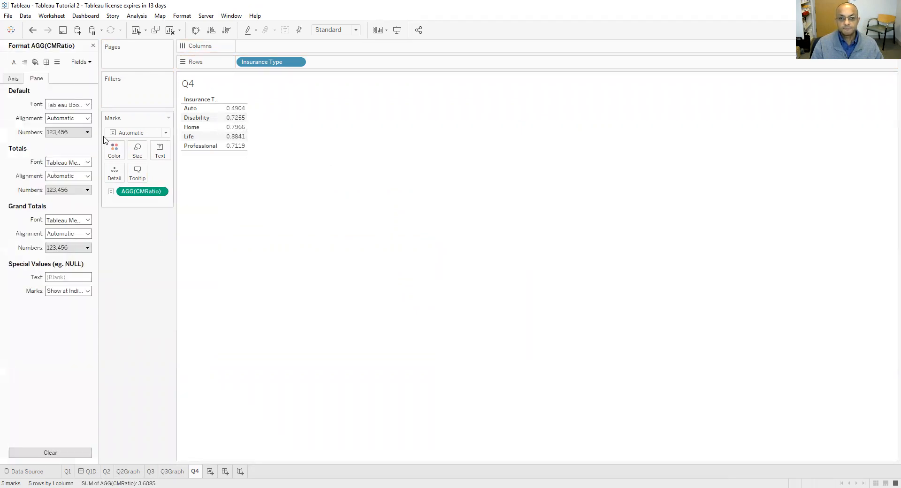
click(75, 132)
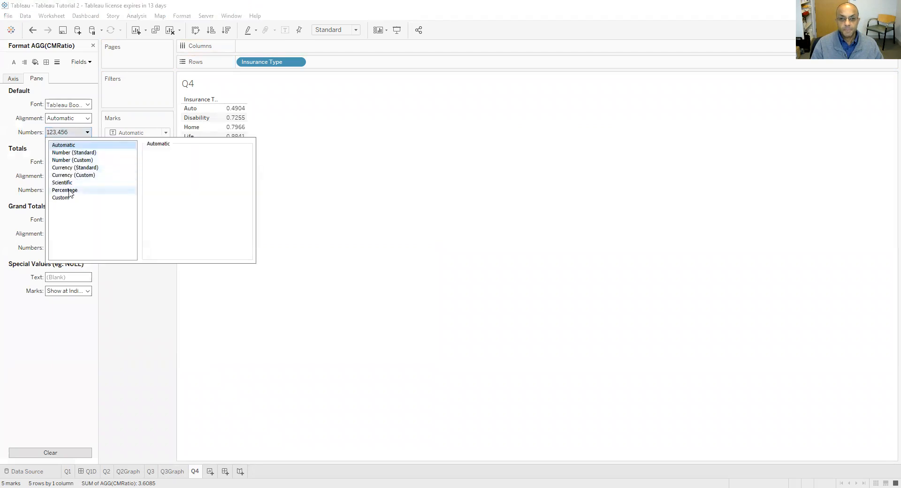
click(69, 191)
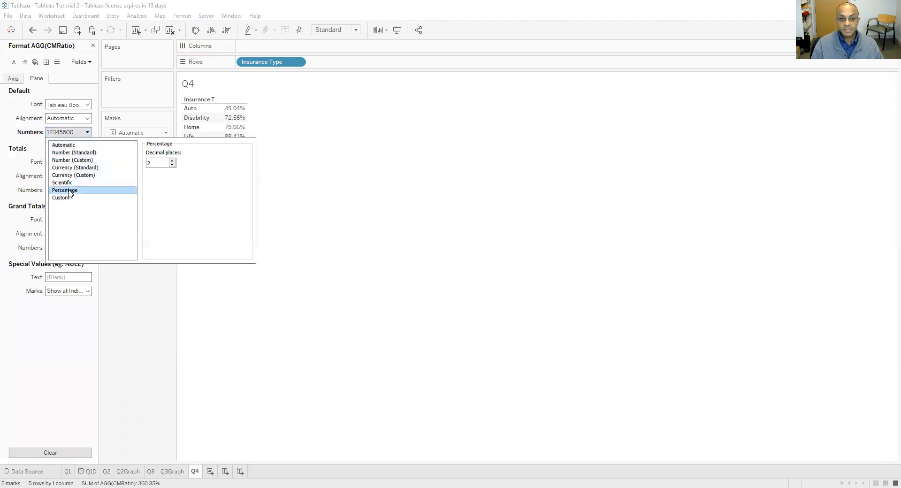
click(173, 166)
click(172, 166)
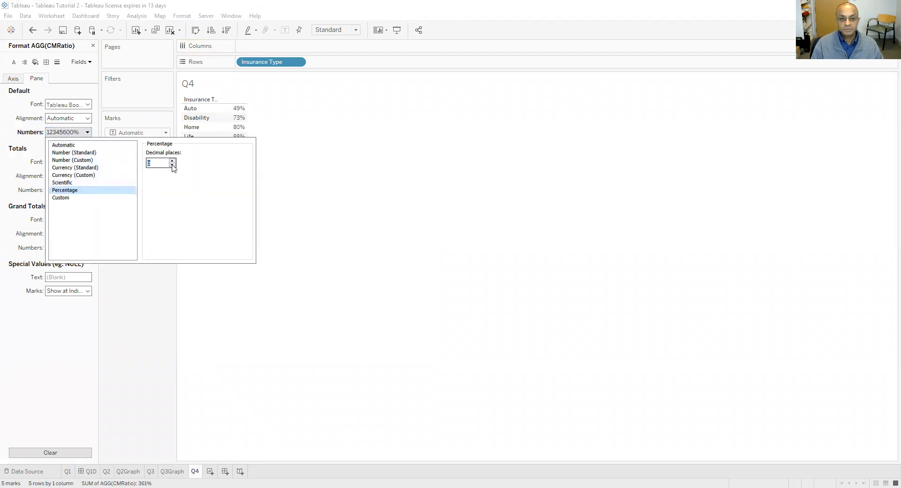
click(417, 168)
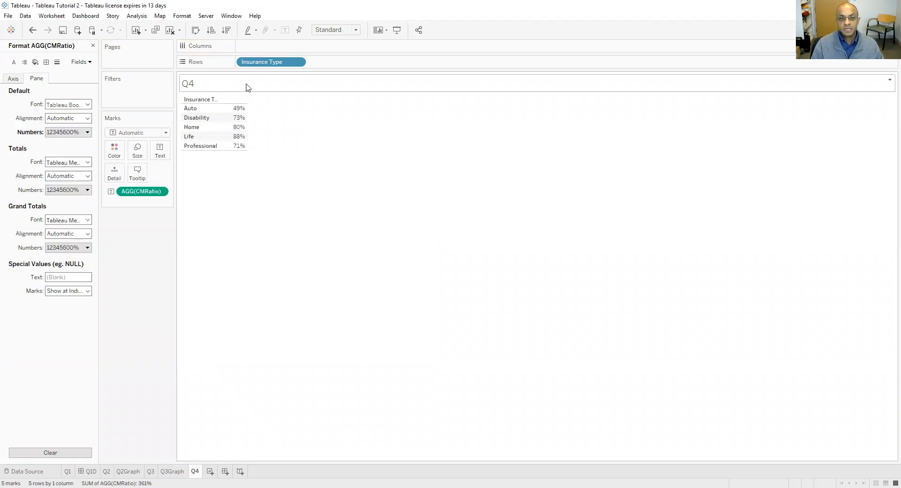
click(212, 31)
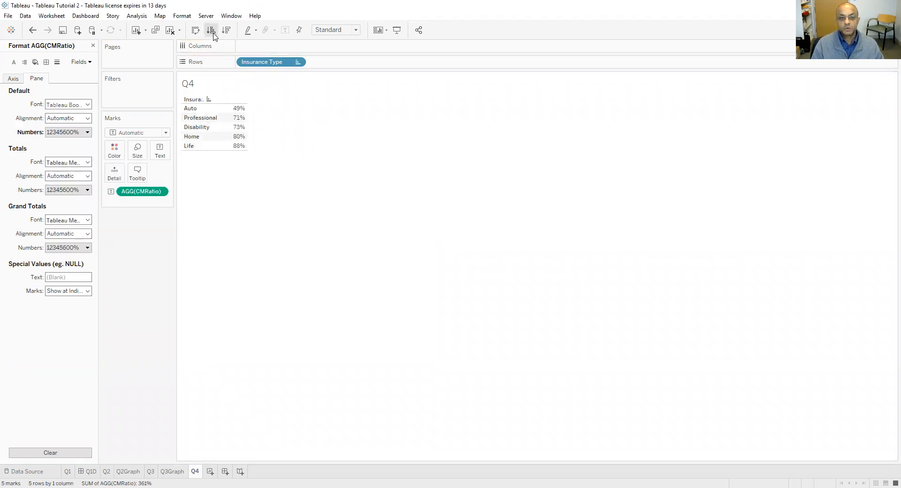
click(228, 31)
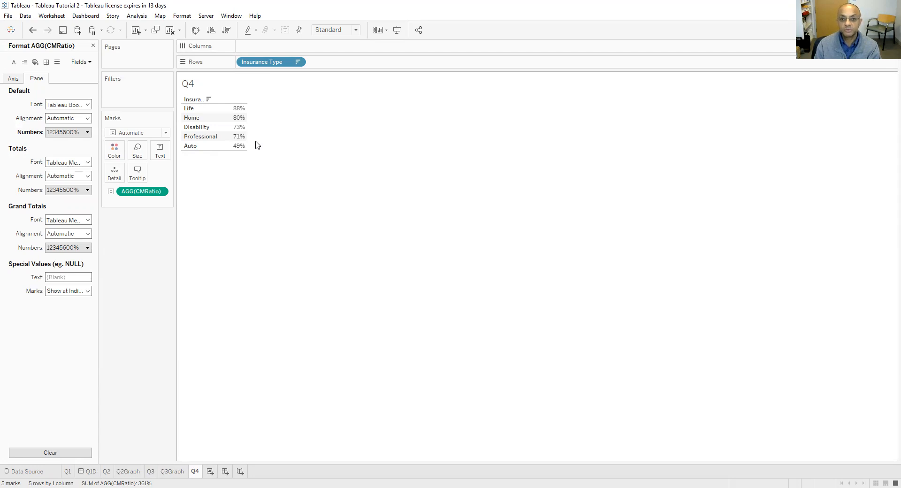
Duplicate the Q4 worksheet and name the copy Q4Graph.
right_click(196, 474)
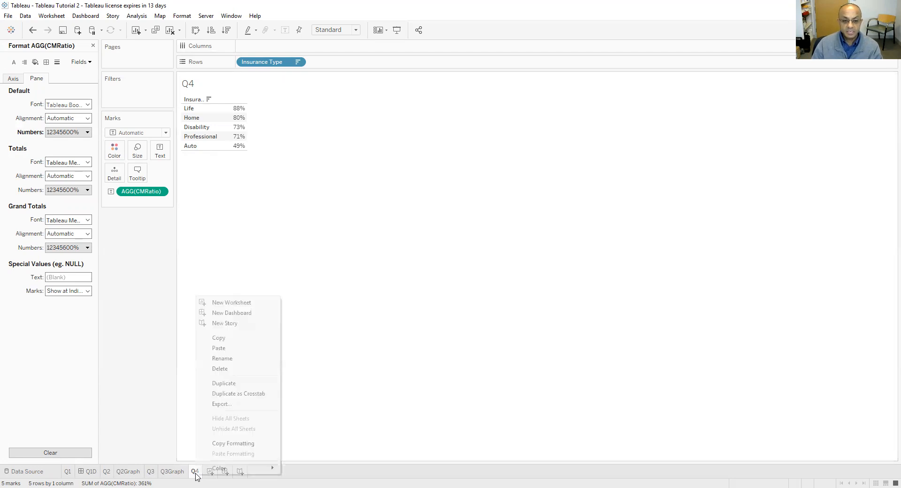
click(217, 384)
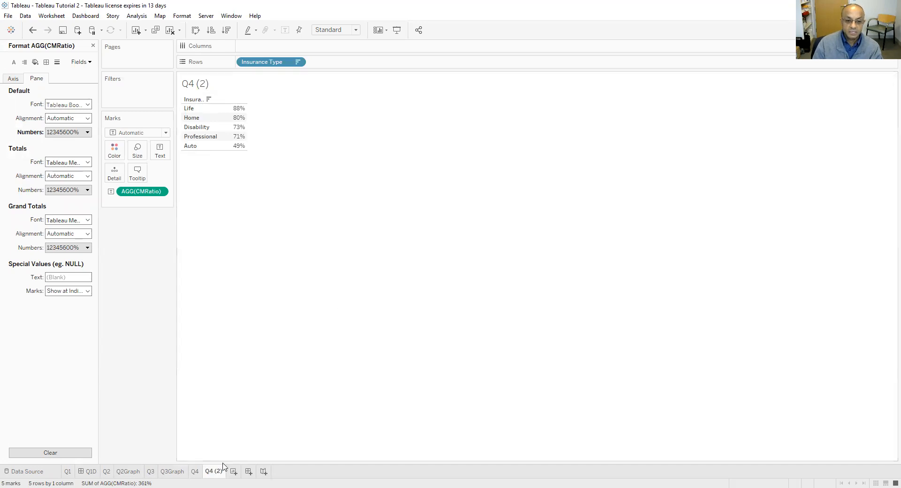
right_click(216, 476)
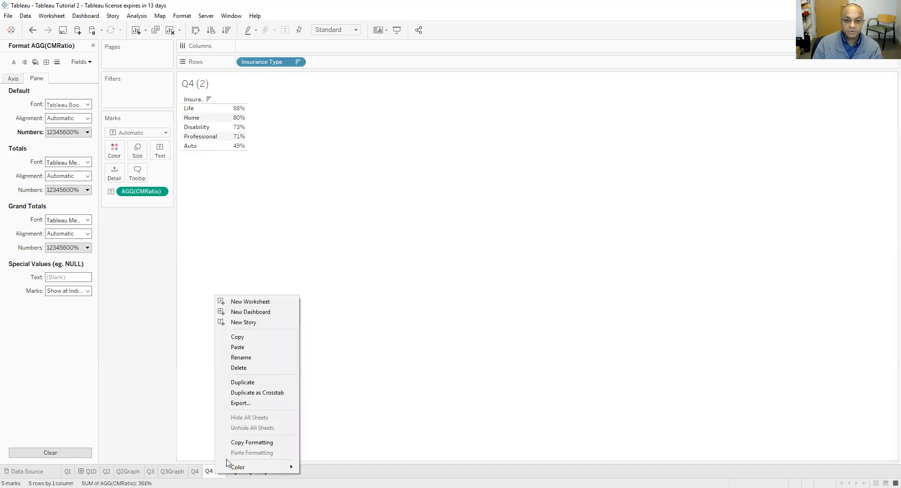
click(248, 362)
text(Q)
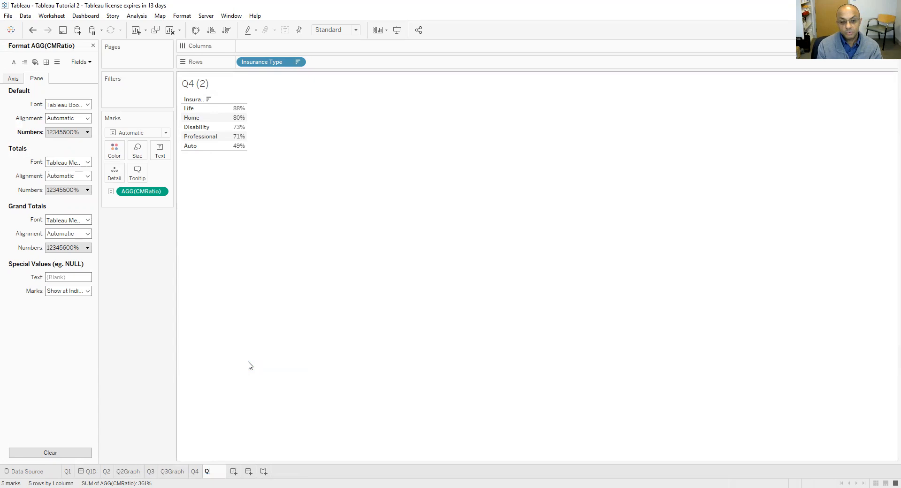
text(4Graph)
key(Return)
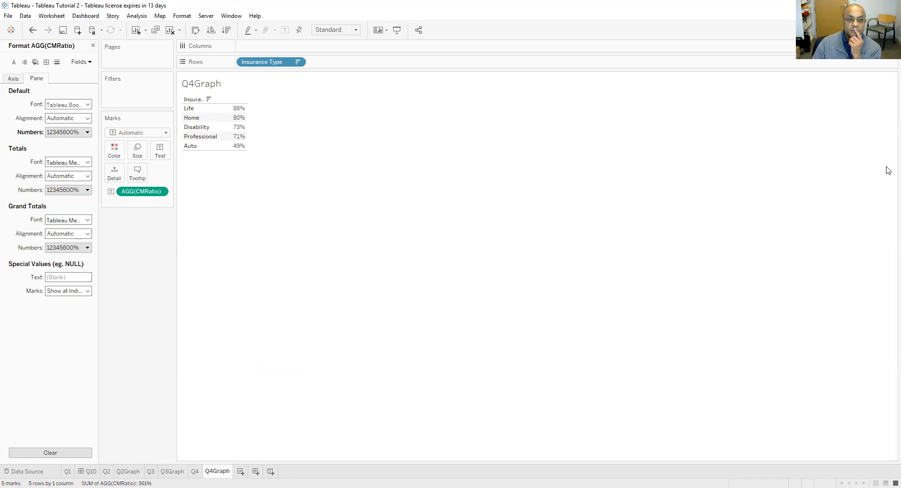
Remove CMRatio from the text marks and add it to the columns to show a bar chart by Insurance Type.
click(93, 45)
drag(136, 191, 117, 265)
click(33, 297)
drag(47, 297, 260, 46)
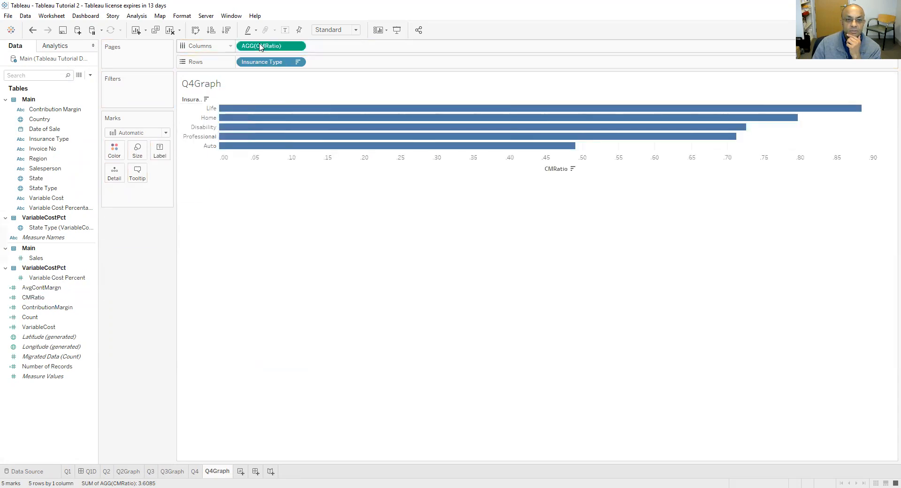
Colour the CMRatio bars by Insurance Type.
click(52, 140)
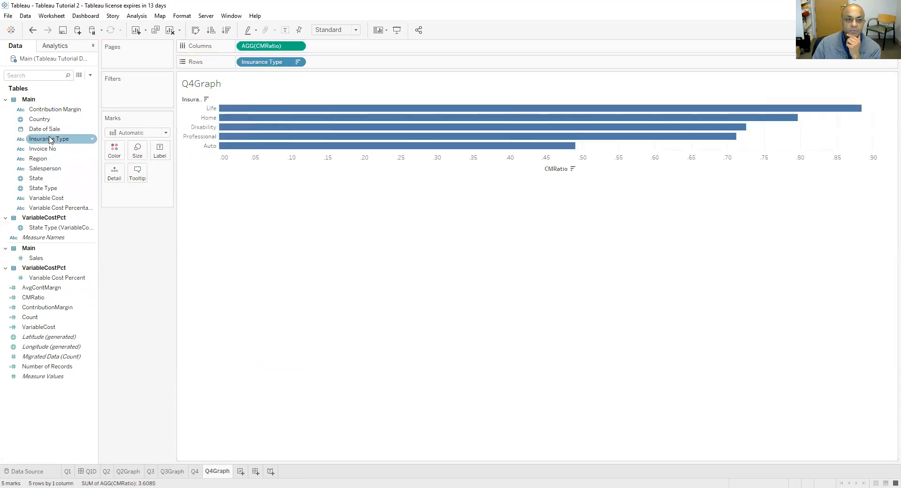
click(50, 140)
drag(50, 140, 110, 152)
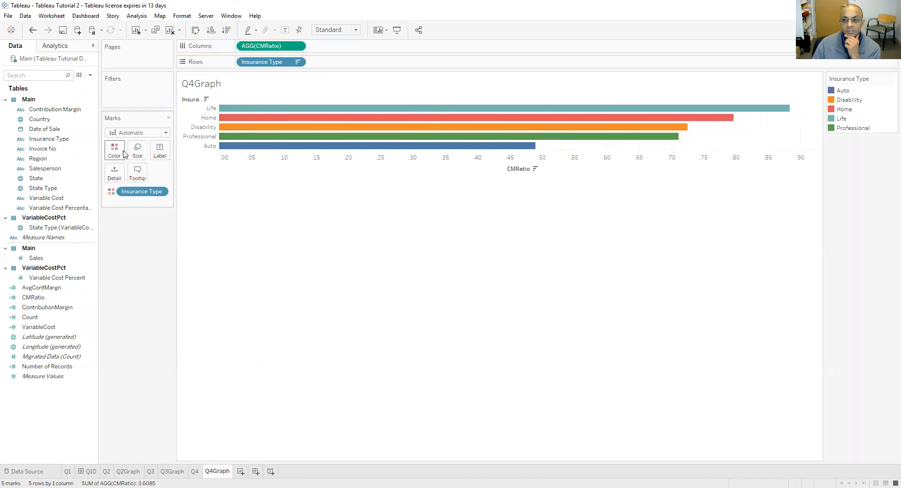
Show value labels on the CMRatio bars and move the Insurance Type colour legend beneath the marks settings.
click(284, 31)
drag(862, 79, 140, 246)
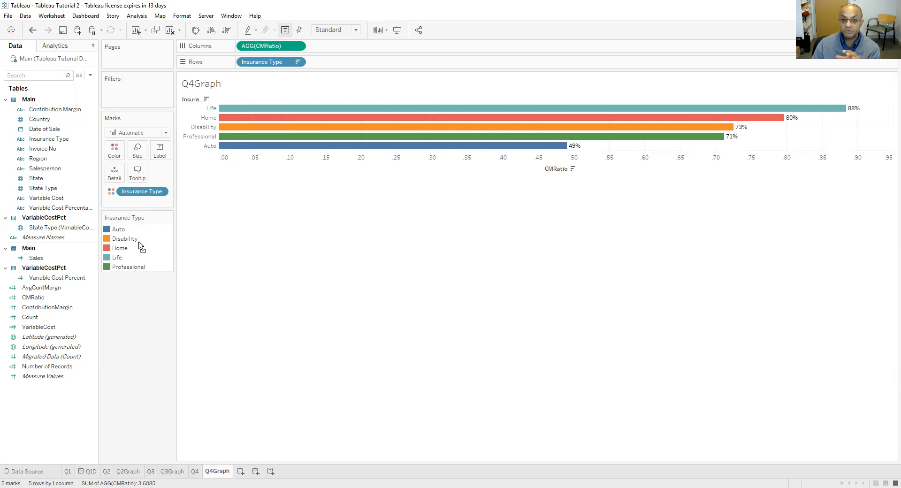
Create a new worksheet and name it Q5.
click(241, 471)
right_click(242, 471)
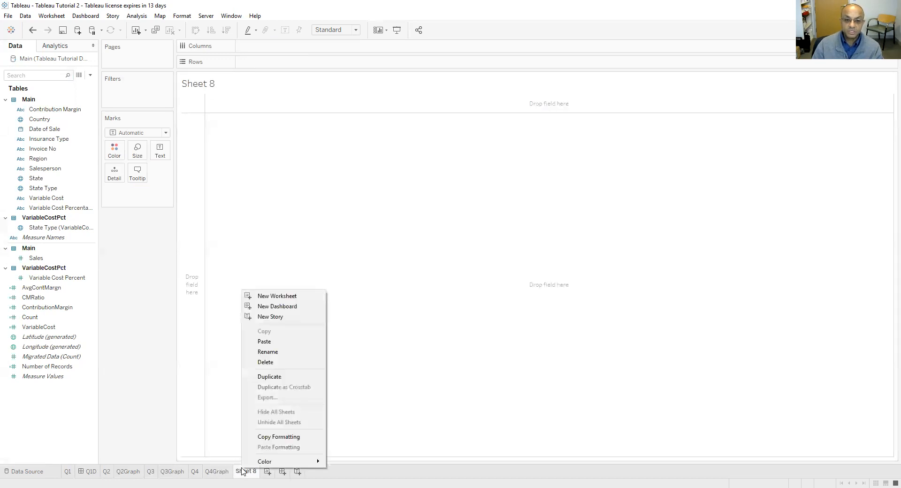
click(268, 352)
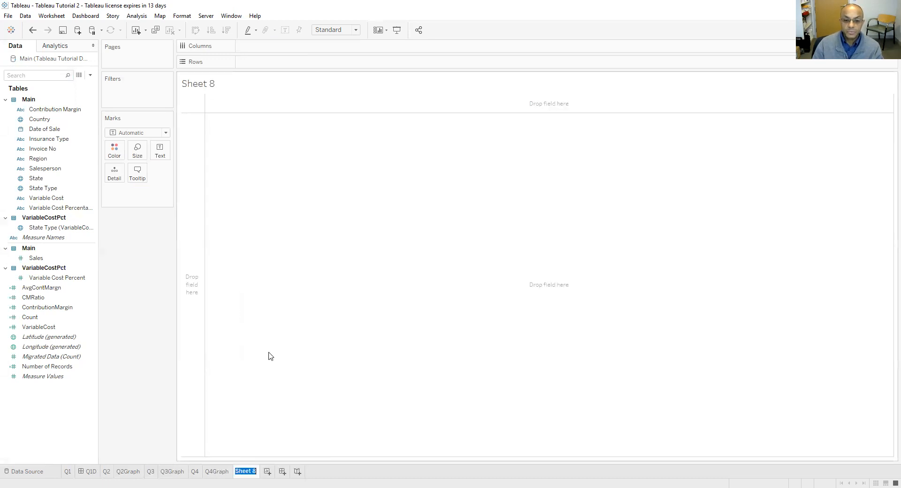
text(Q)
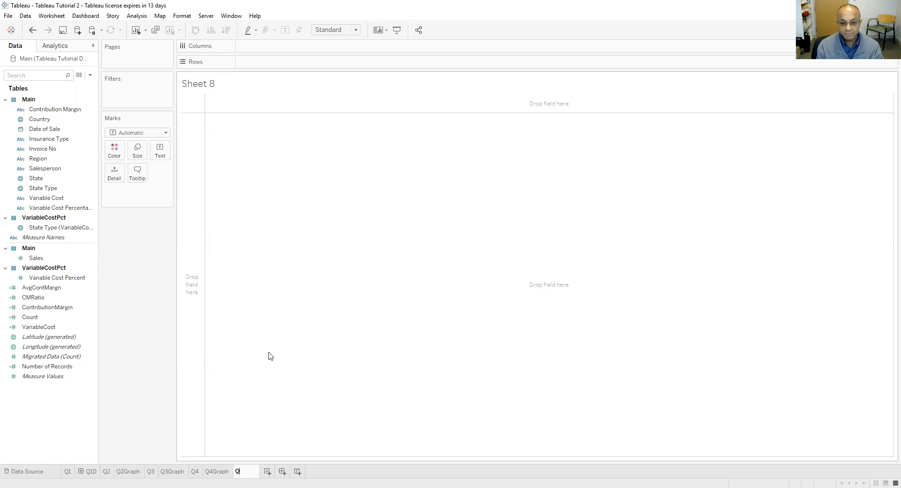
text(4)
key(BackSpace)
text(5)
key(Return)
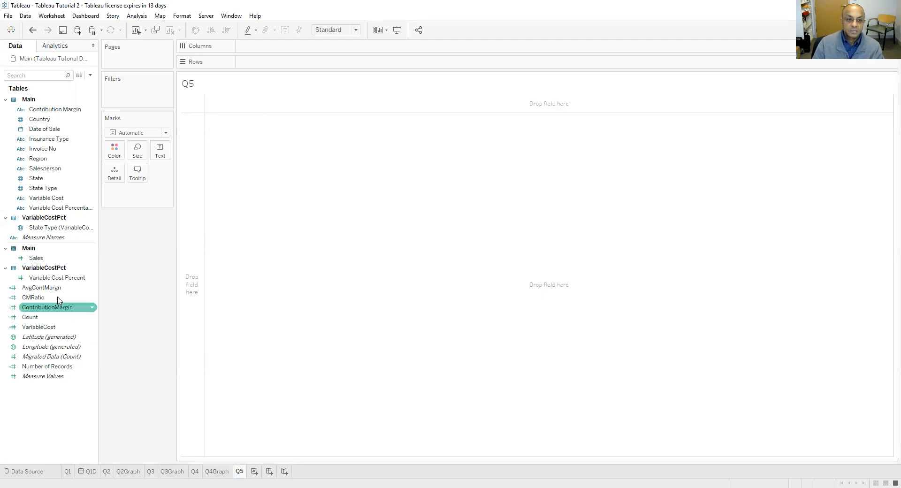
Build the Q5 text table with State as rows and CMRatio as the values.
drag(49, 180, 288, 63)
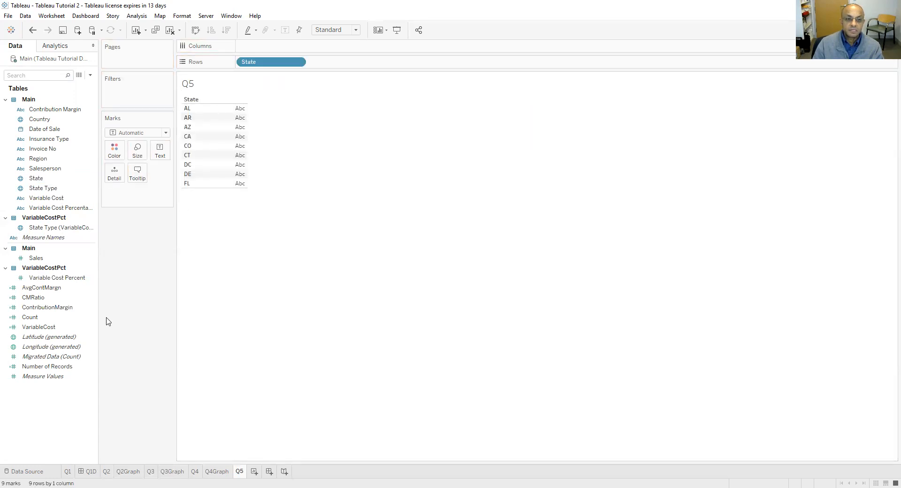
drag(56, 302, 235, 158)
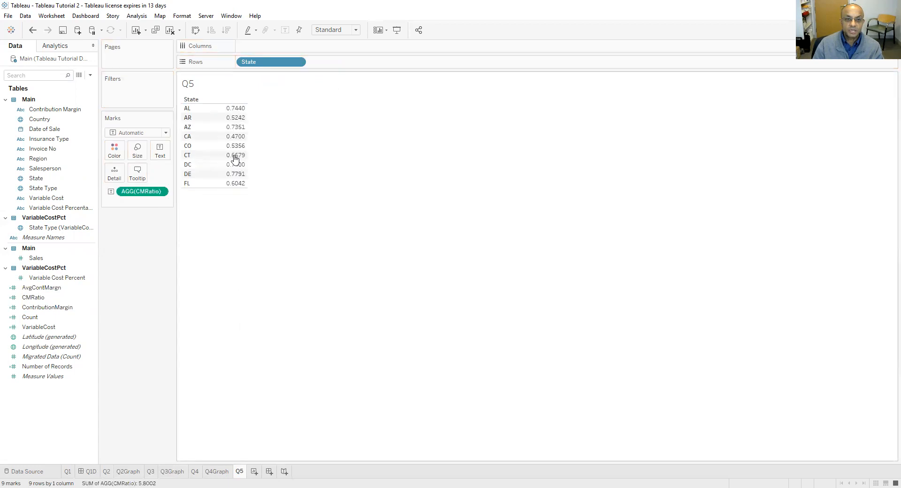
Format the CMRatio values in the Q5 table as percentages with 0 decimal places.
click(160, 191)
click(162, 232)
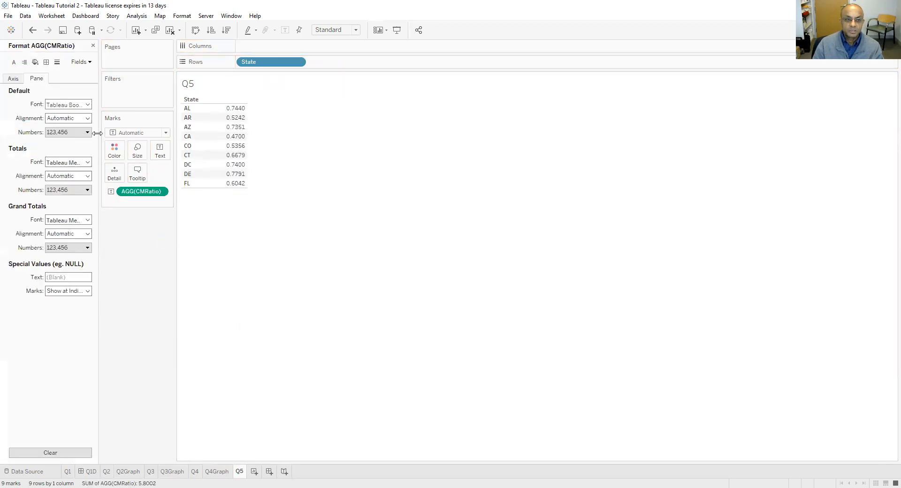
click(81, 131)
click(71, 189)
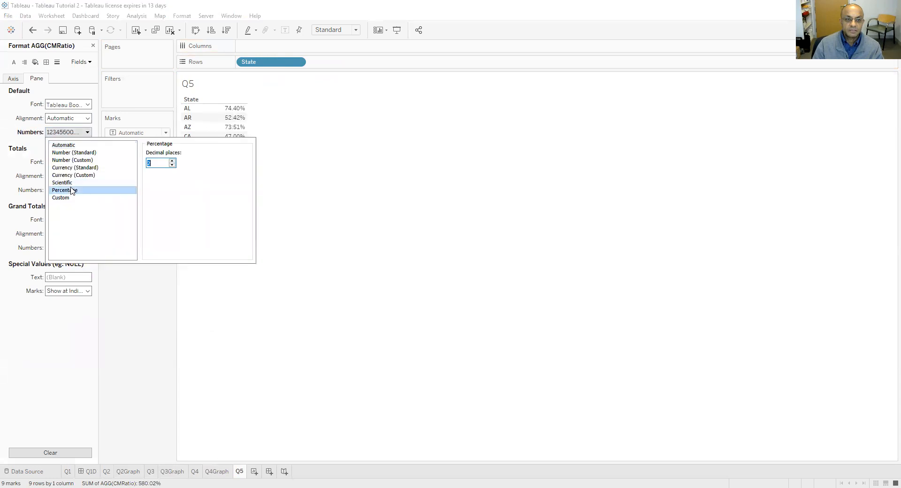
click(173, 165)
click(172, 165)
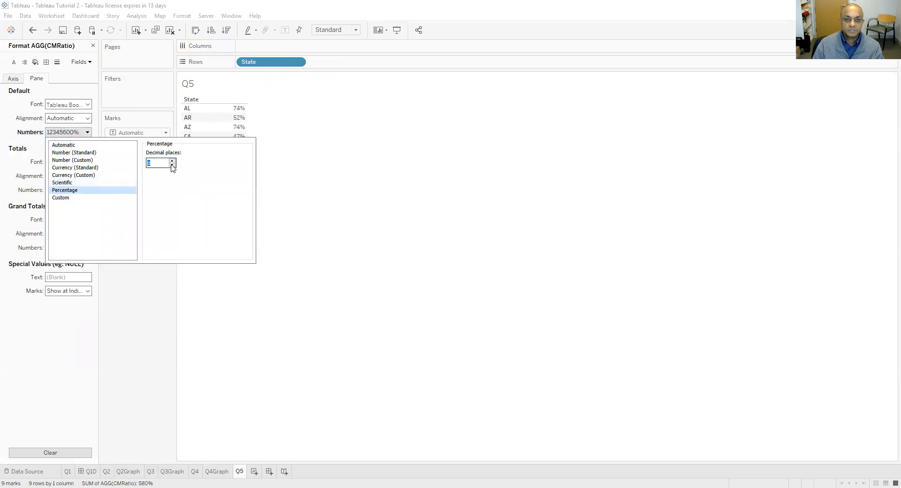
click(312, 209)
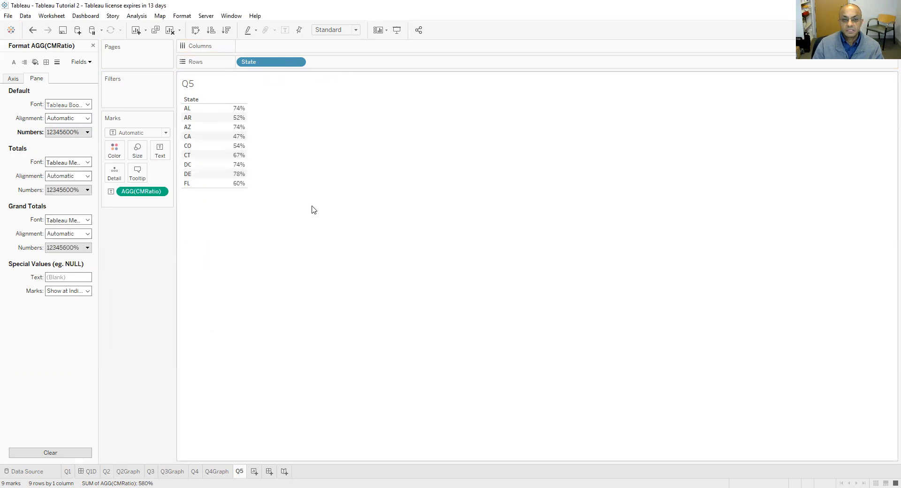
Duplicate the Q5 worksheet and rename the copy Q5Graph.
right_click(239, 471)
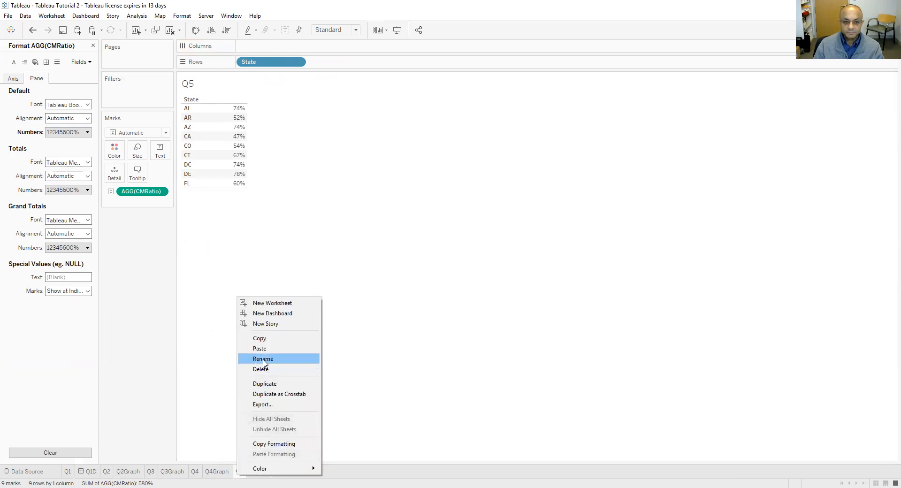
click(270, 383)
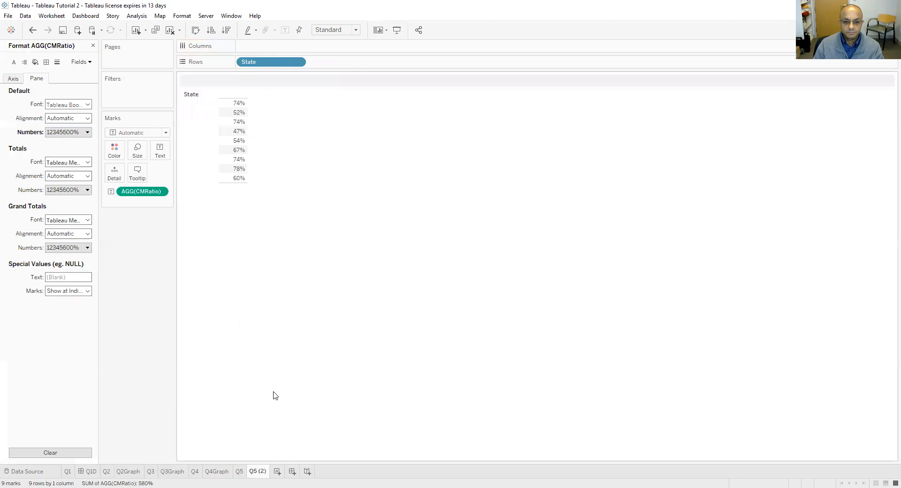
right_click(261, 471)
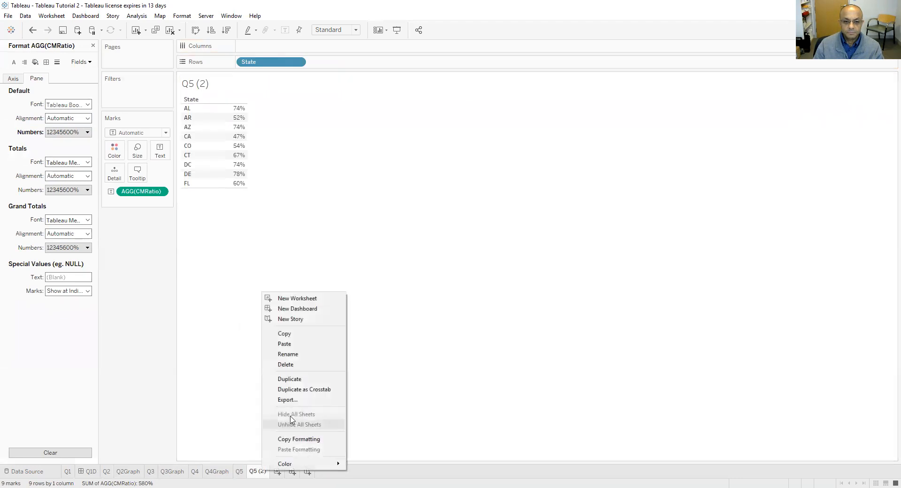
click(291, 357)
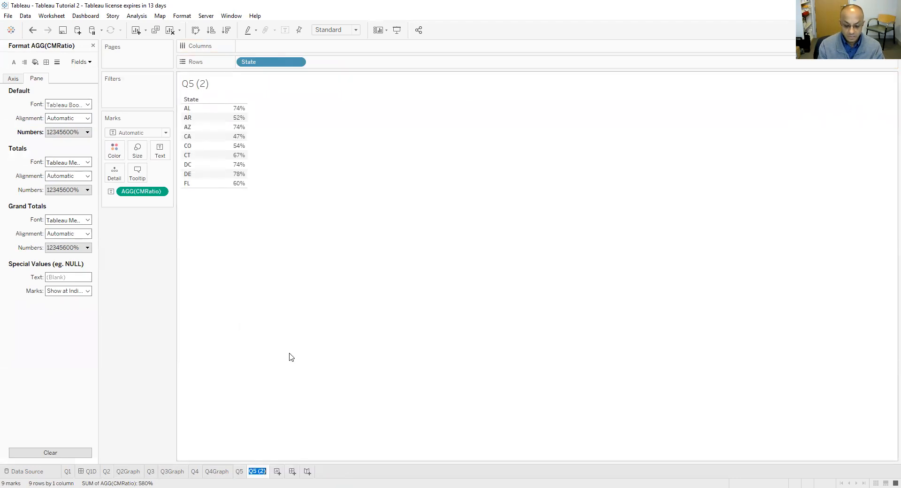
text(Q5)
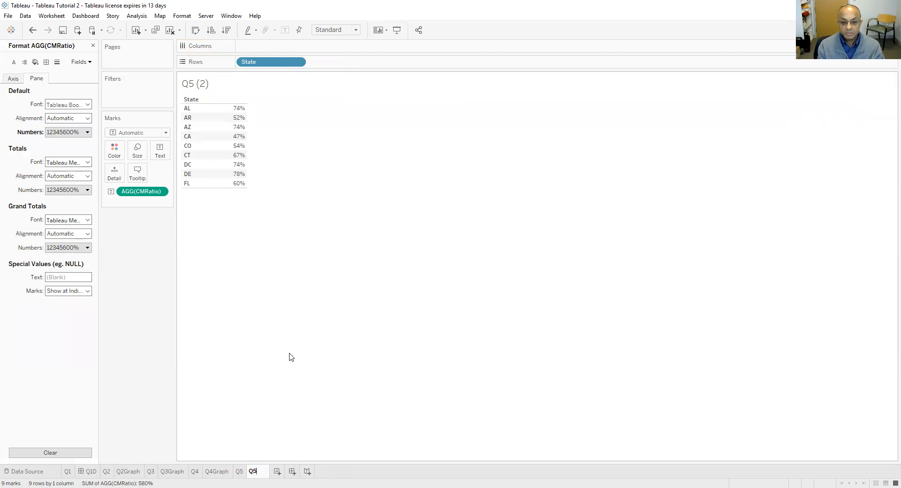
text(Graph)
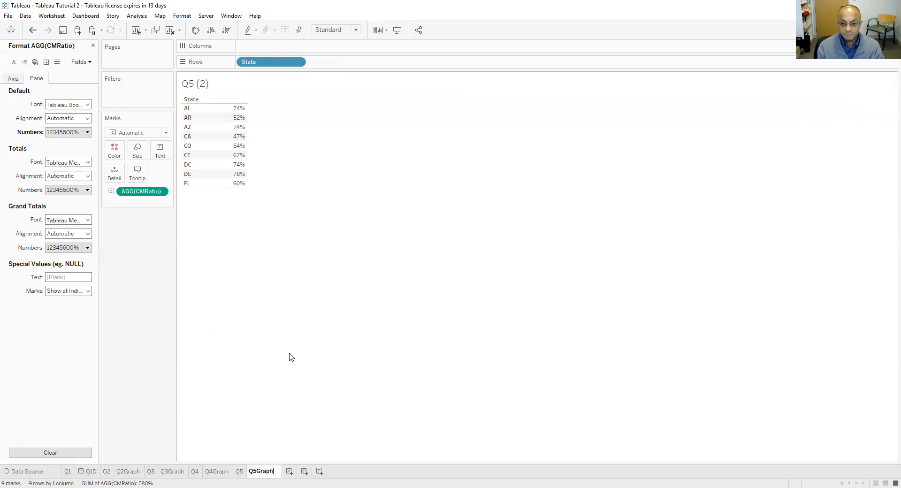
key(Return)
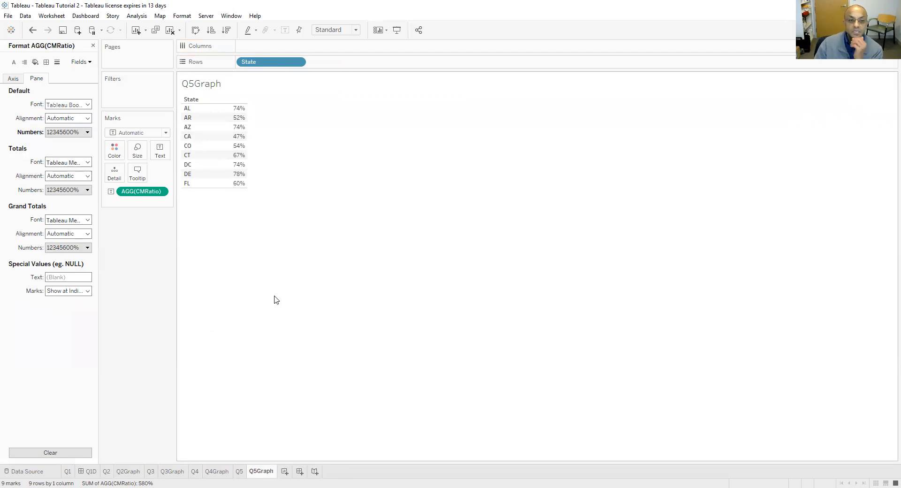
Turn the Q5Graph table into horizontal bars with CMRatio as columns, coloured by State.
click(93, 46)
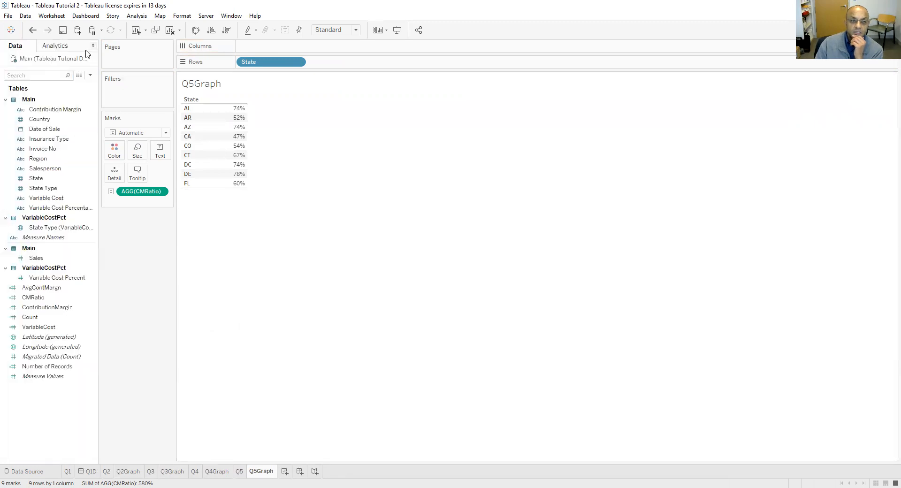
drag(151, 193, 313, 47)
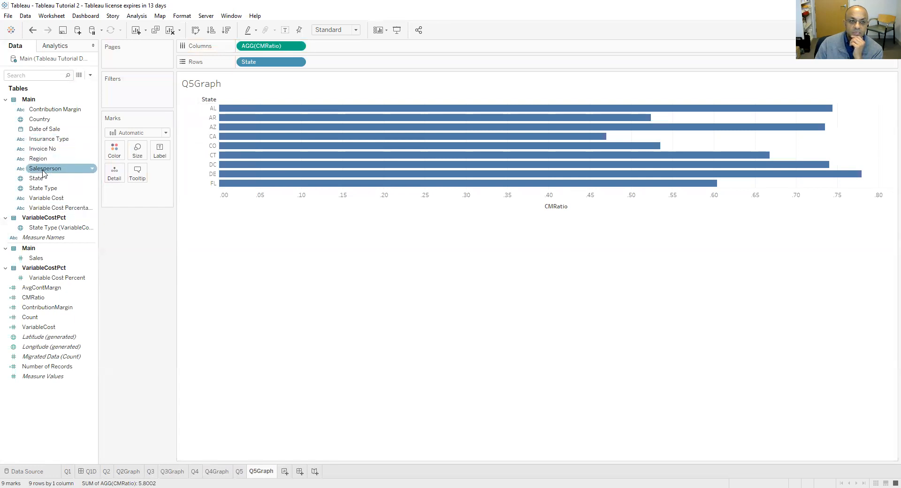
drag(35, 178, 121, 155)
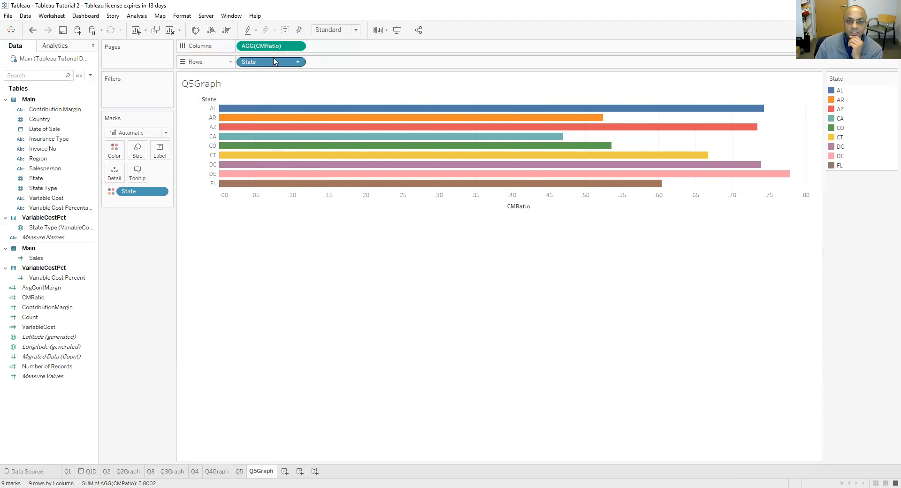
Show value labels on the state bars and move the State colour legend beneath the marks settings.
click(284, 30)
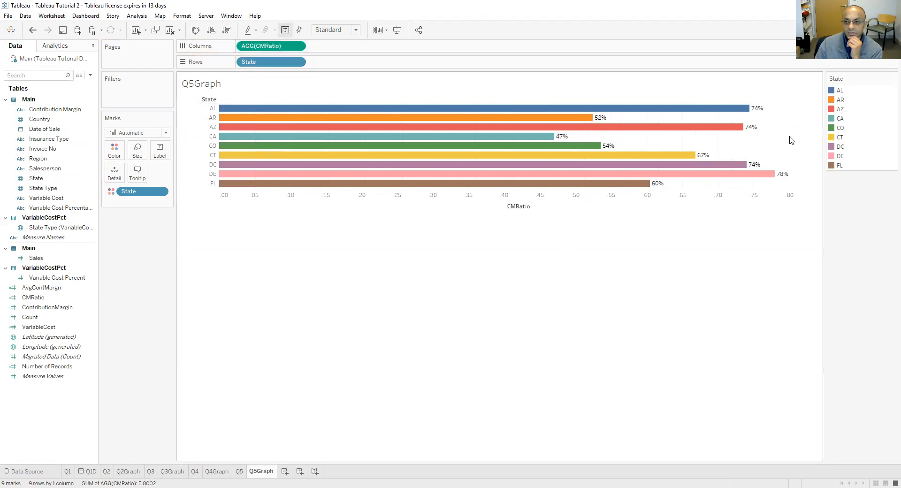
drag(833, 116, 136, 255)
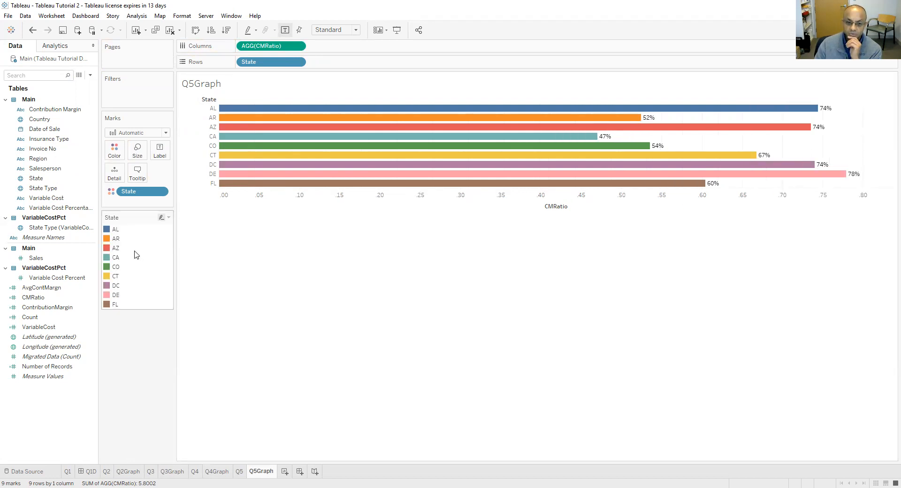
Create a new worksheet and name it Q6.
click(284, 472)
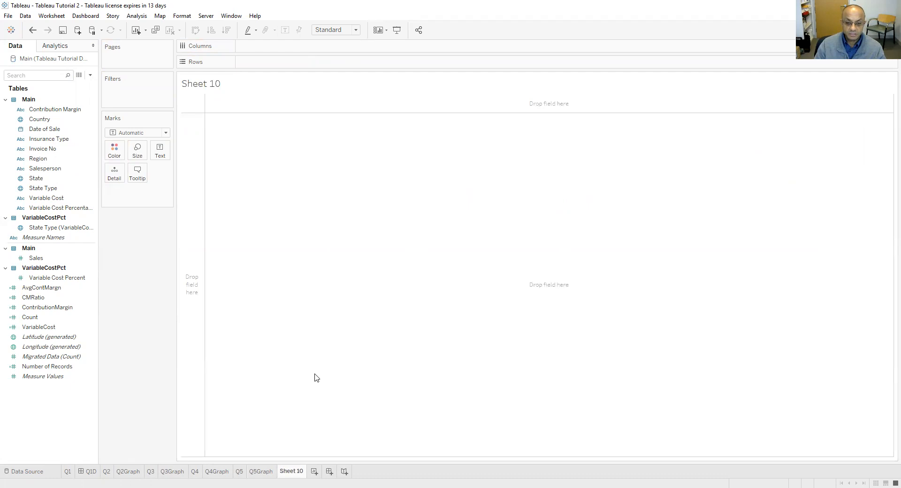
right_click(286, 471)
click(318, 352)
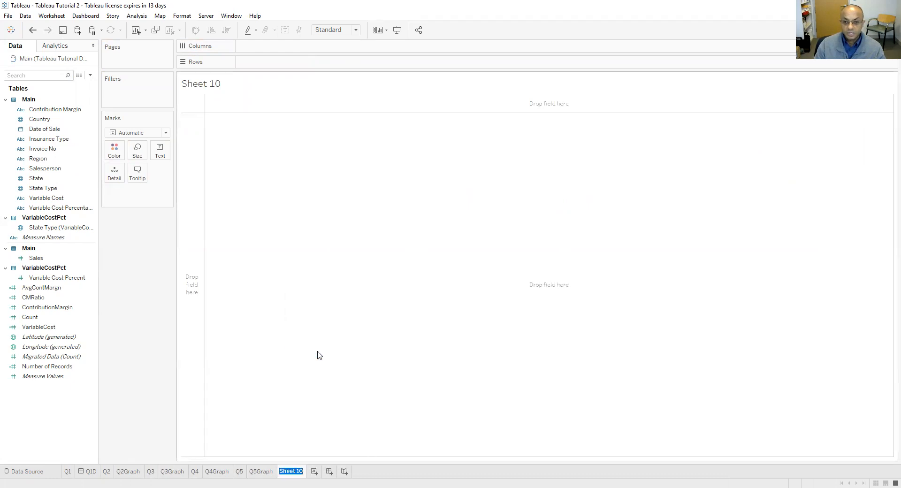
text(Q)
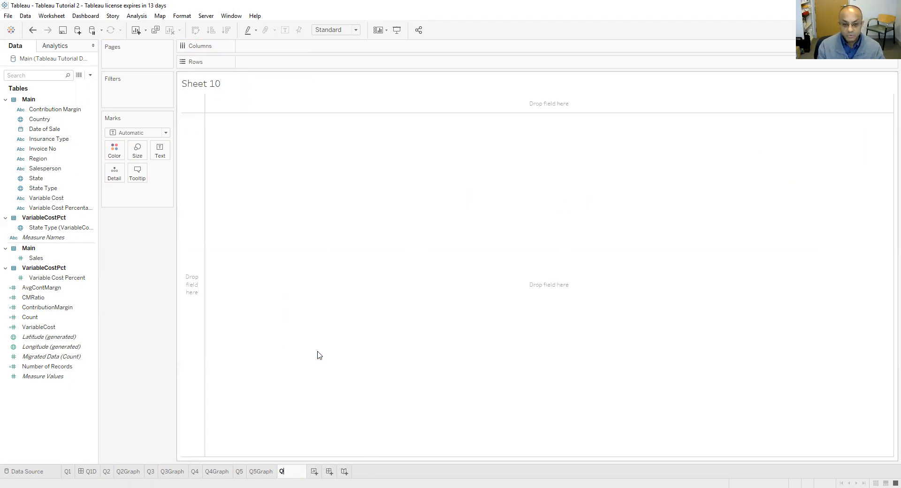
text(6)
key(Return)
Build the Q6 text table with Region as rows and CMRatio values formatted as percentages with 0 decimal places.
mouse_move(37, 158)
mouse_down()
mouse_move(238, 121)
mouse_move(268, 65)
mouse_up()
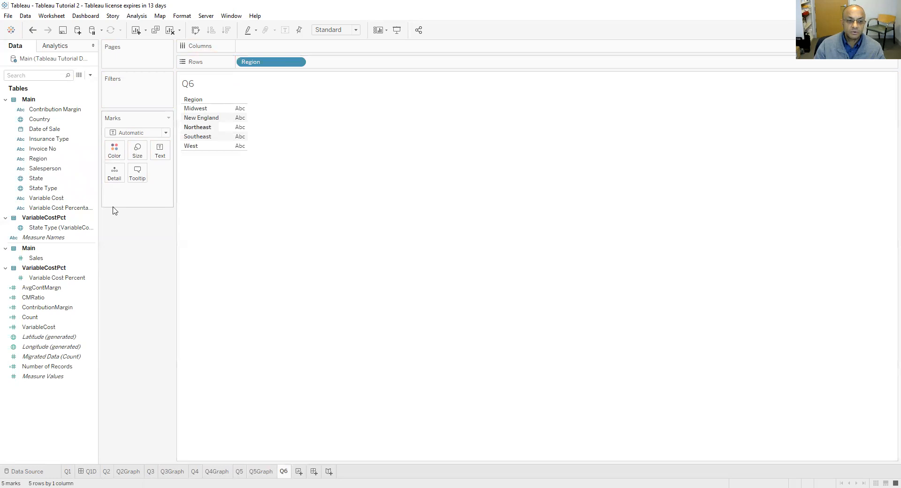
drag(56, 302, 237, 122)
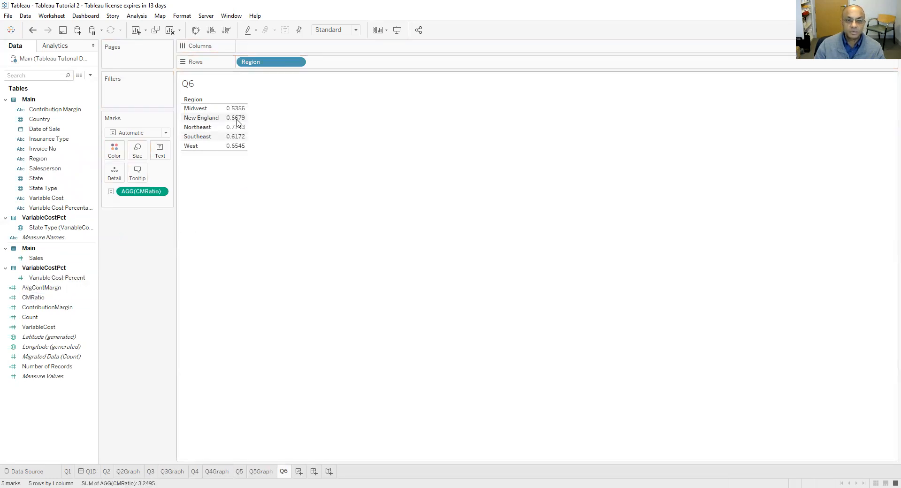
click(159, 192)
click(159, 232)
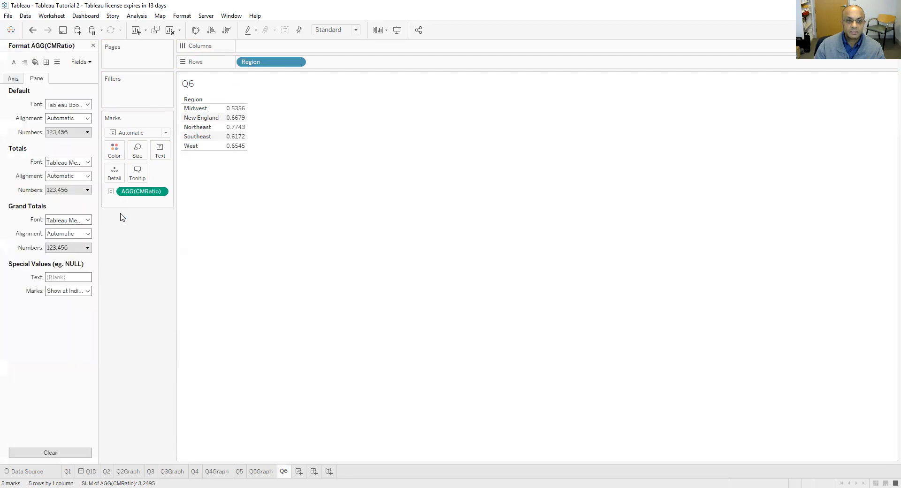
click(81, 133)
click(74, 190)
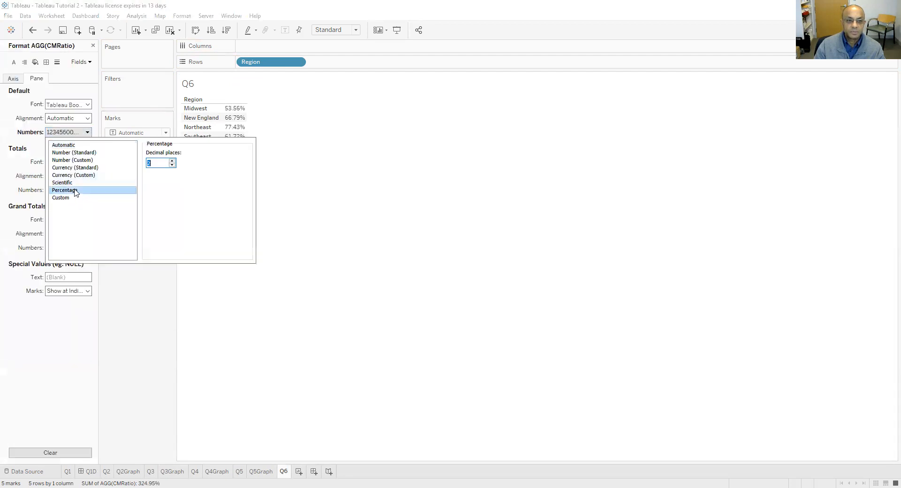
click(172, 164)
click(172, 164)
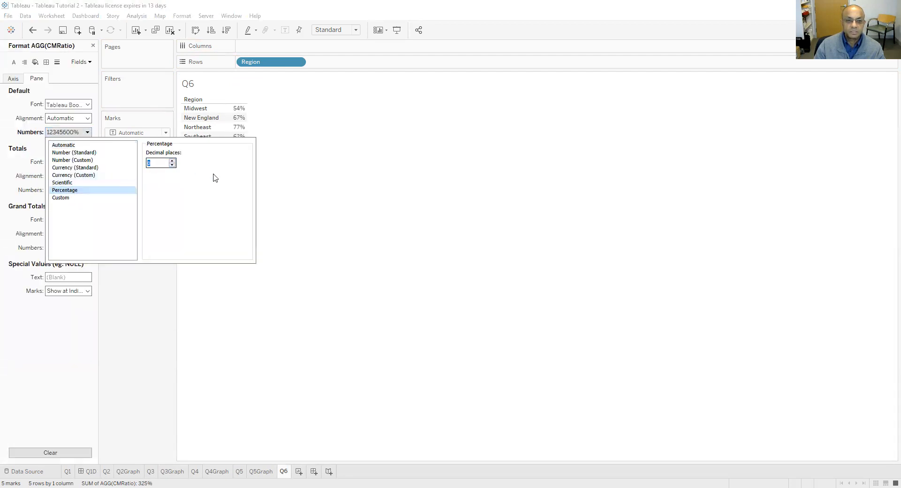
click(305, 476)
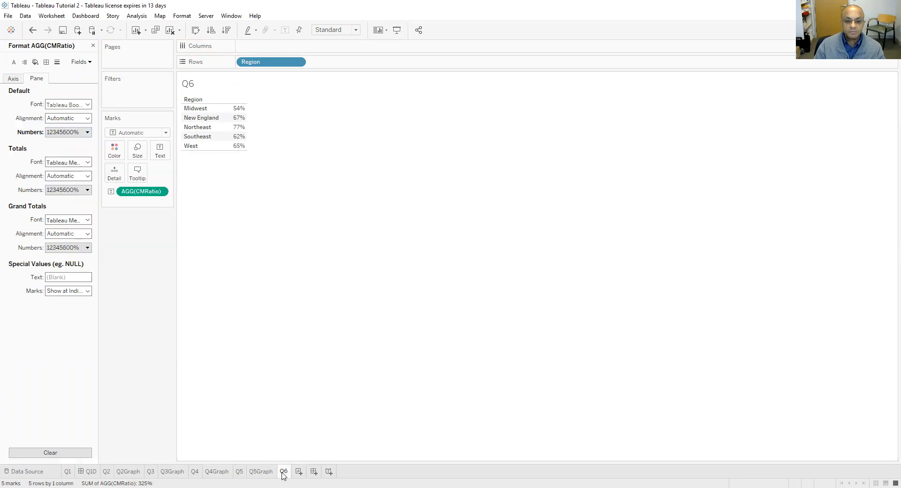
Duplicate the Q6 worksheet and rename the copy Q6Graph.
right_click(284, 475)
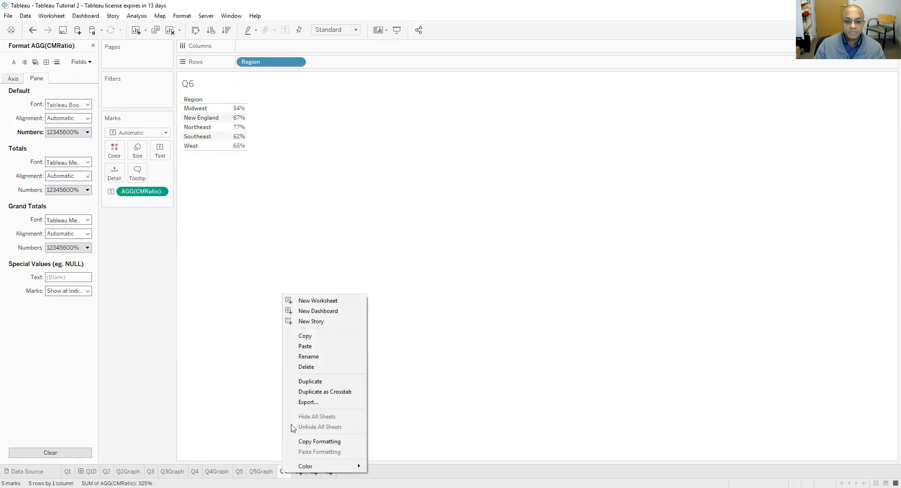
click(318, 381)
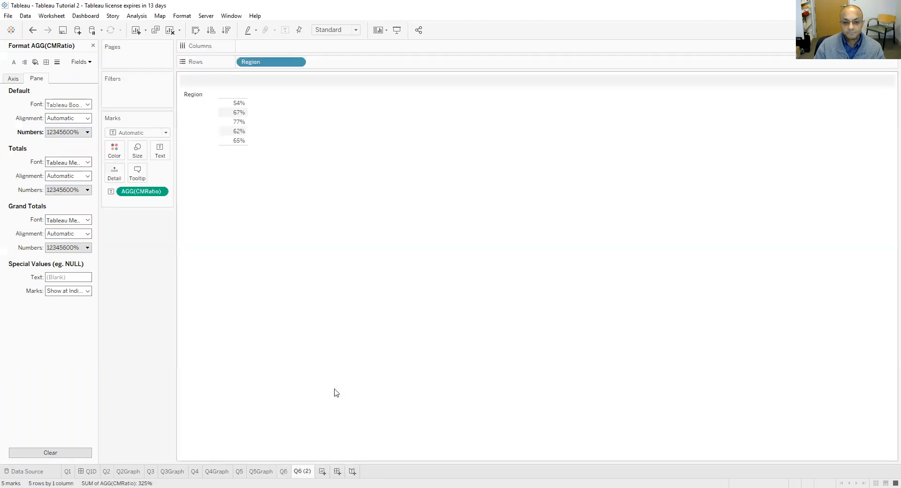
right_click(302, 475)
click(329, 366)
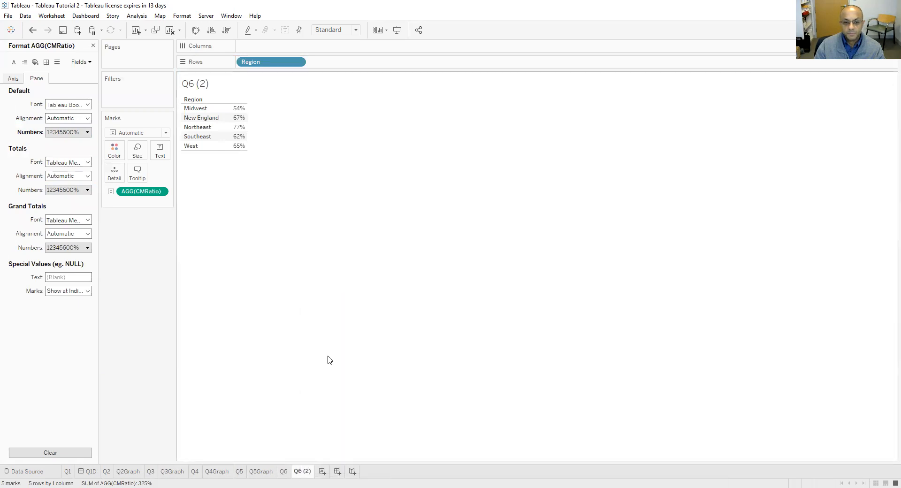
text(Q)
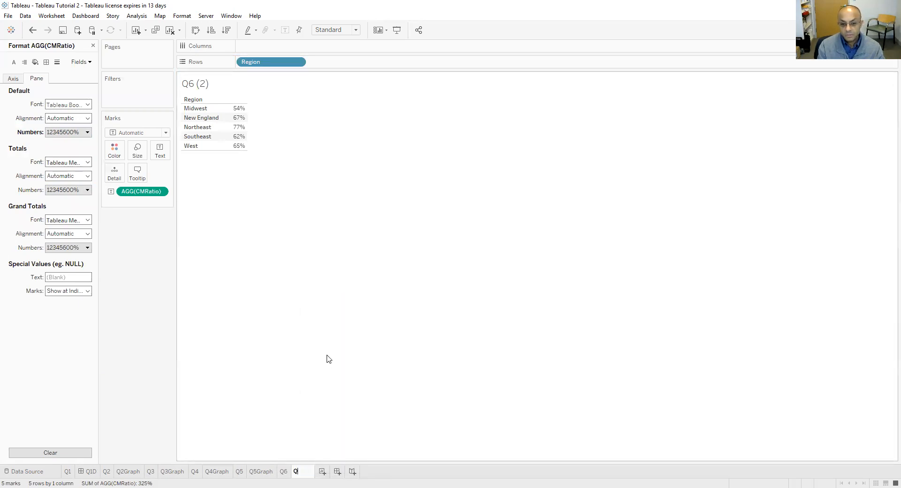
text(6Graph)
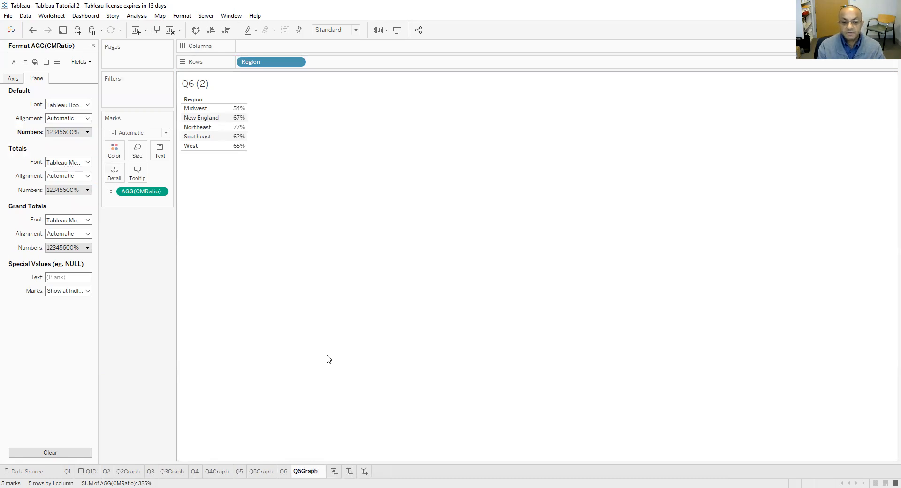
key(Return)
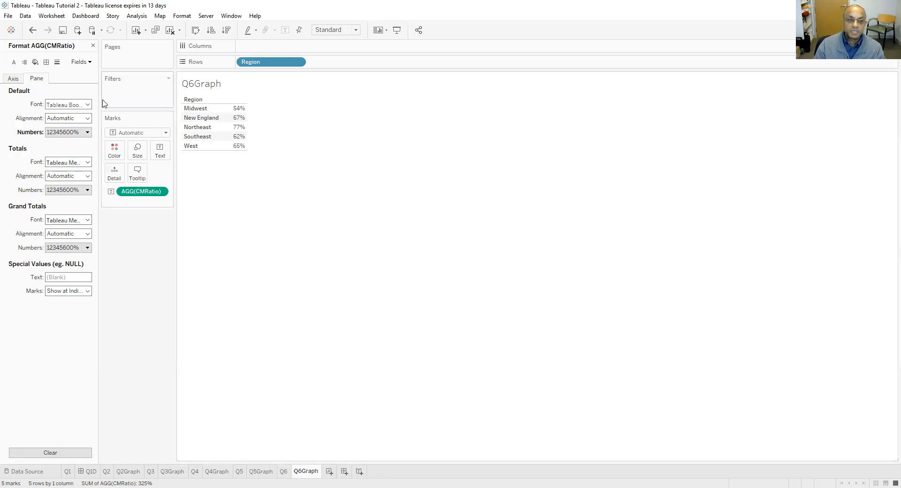
Turn the Q6Graph table into horizontal bars with CMRatio as columns, coloured by Region.
click(93, 46)
drag(145, 191, 272, 50)
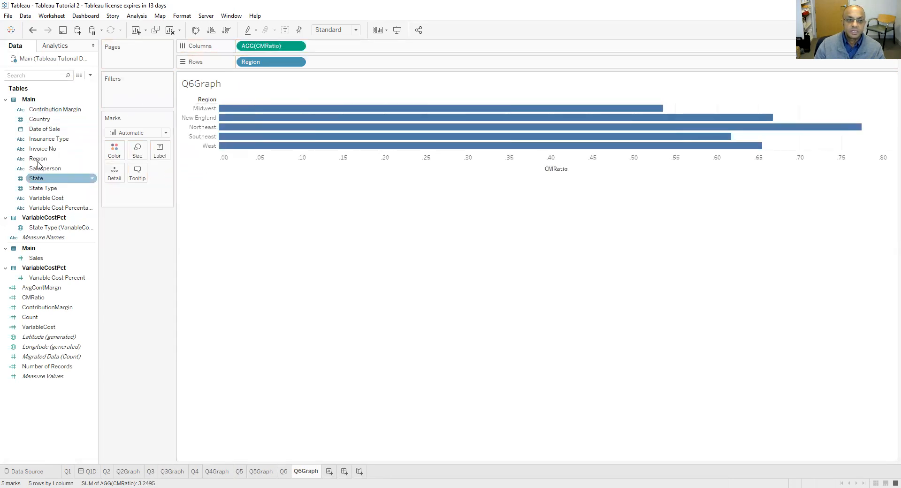
drag(37, 158, 112, 153)
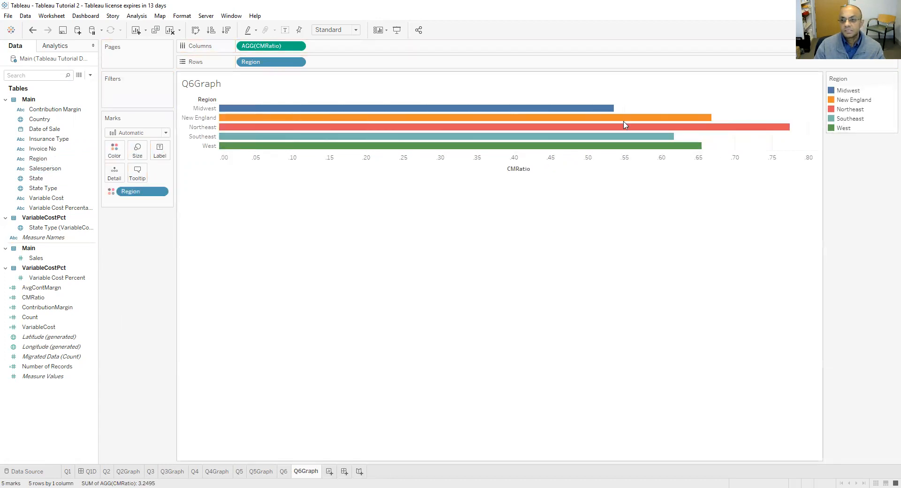
Show value labels on the region bars and move the Region colour legend beneath the marks settings.
click(285, 30)
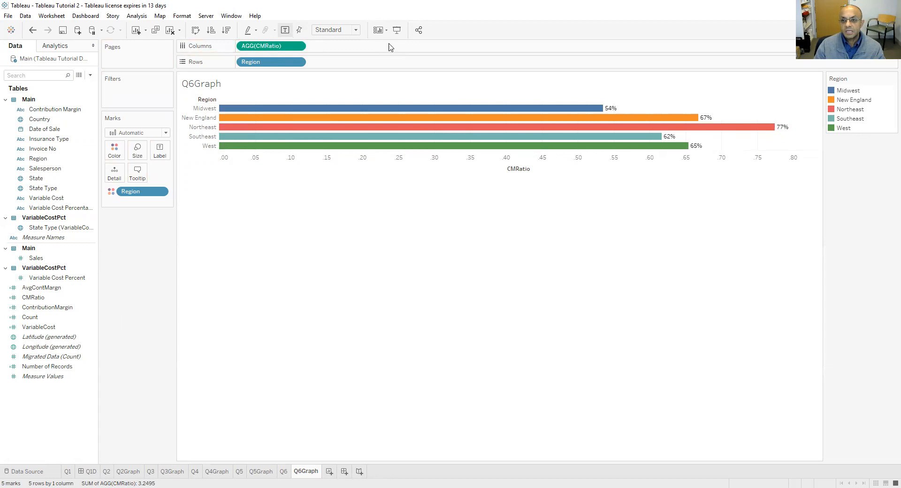
drag(862, 79, 143, 266)
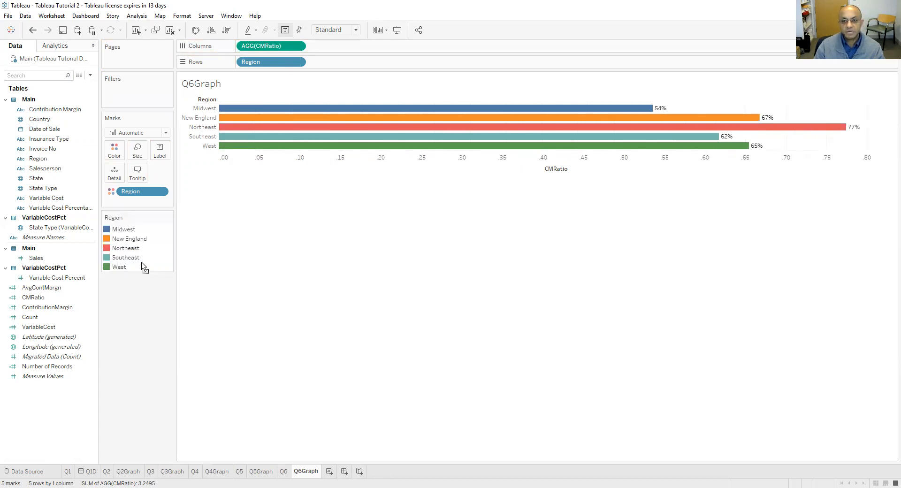